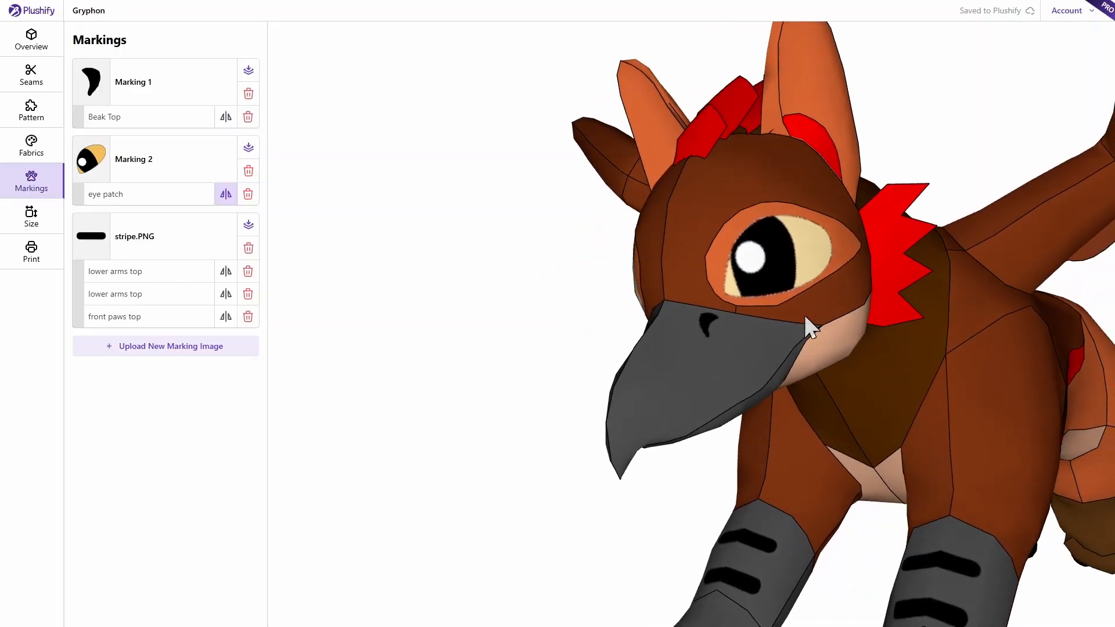
{"action": "left_click", "coordinate": [831, 511]}
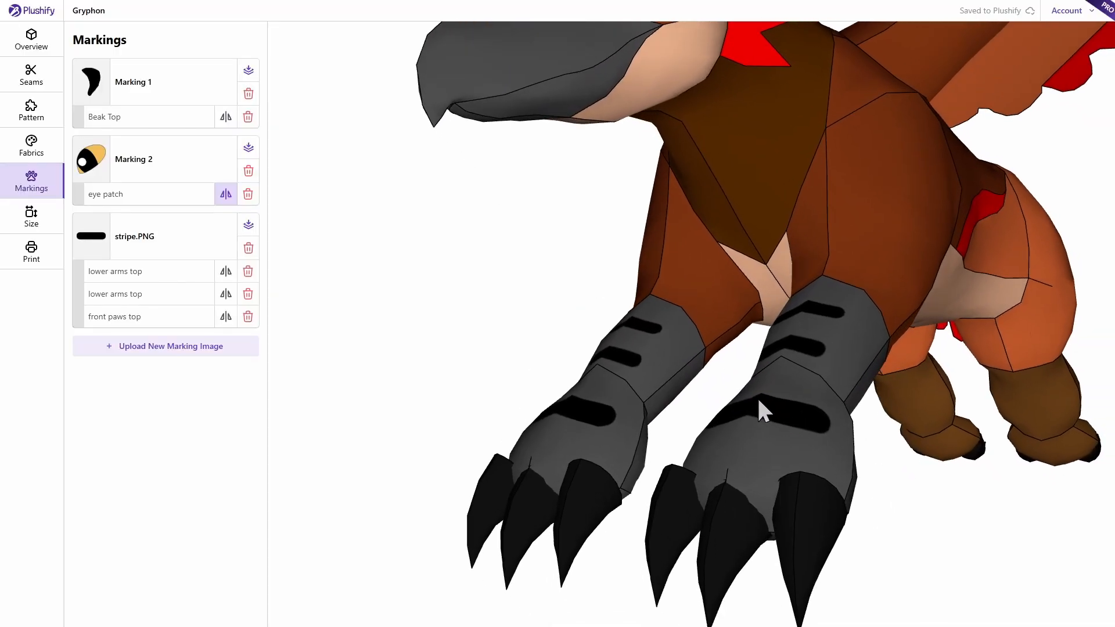
{"action": "left_click", "coordinate": [858, 435]}
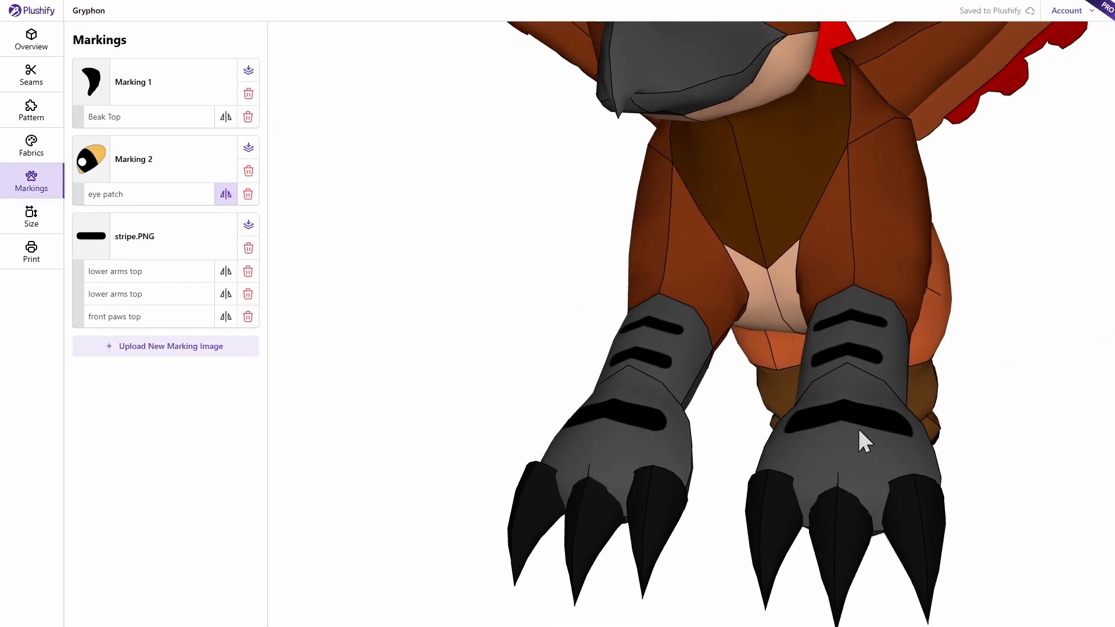
{"action": "left_click", "coordinate": [954, 357]}
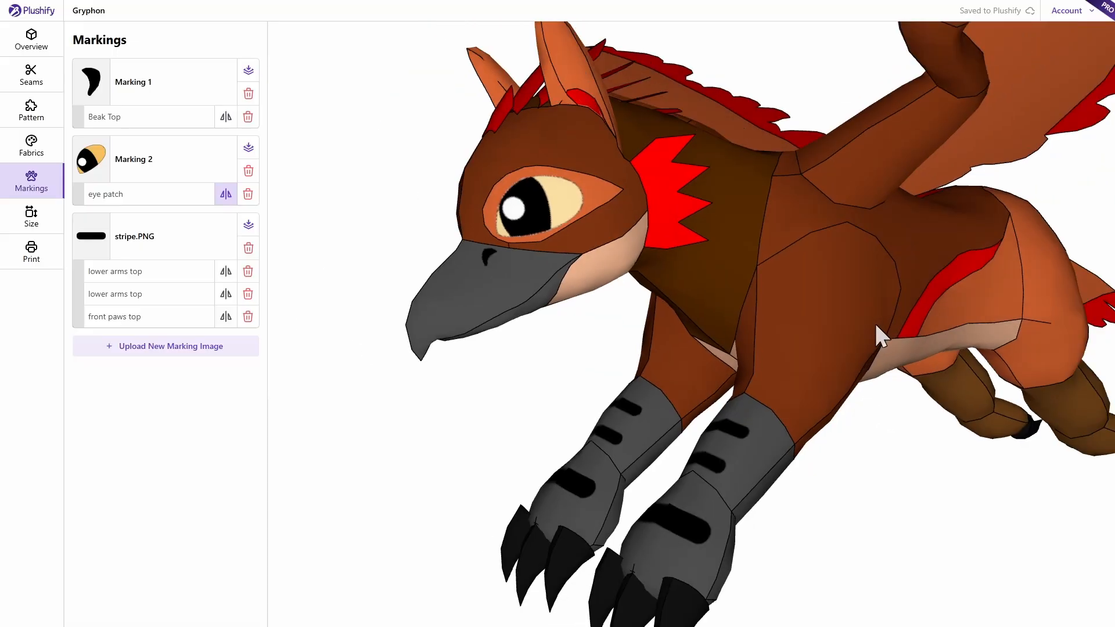
{"action": "left_click", "coordinate": [882, 377]}
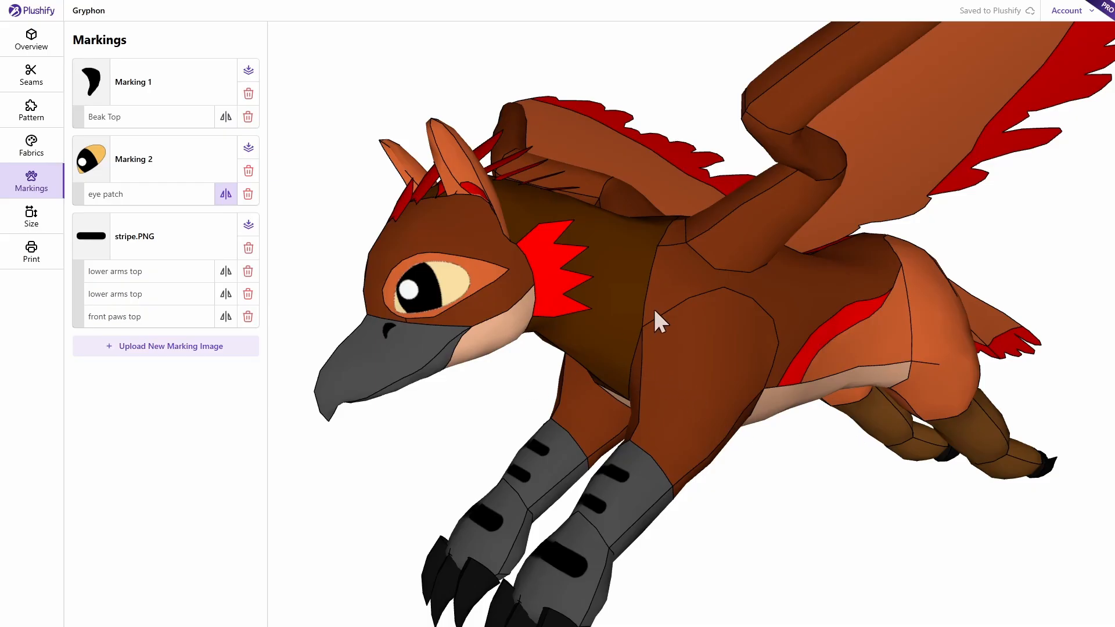
{"action": "mouse_move", "coordinate": [806, 315]}
{"action": "left_mouse_down"}
{"action": "mouse_move", "coordinate": [792, 346]}
{"action": "mouse_move", "coordinate": [690, 330]}
{"action": "mouse_move", "coordinate": [824, 301]}
{"action": "left_mouse_up"}
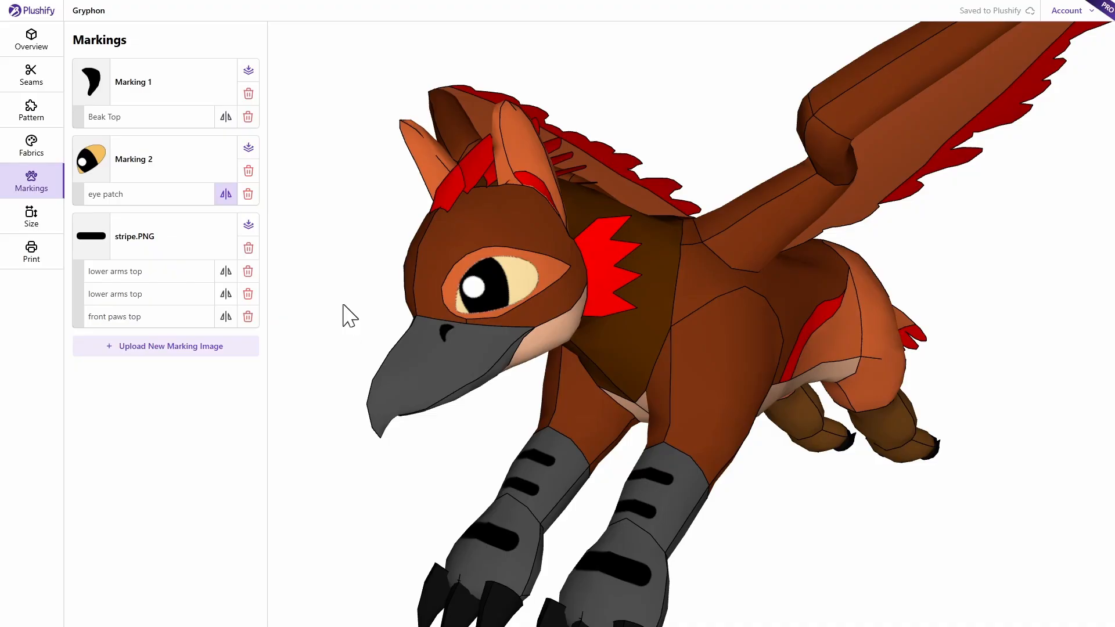
Go to the project's fabrics and set the cafe fabric's fur length to 1.3 cm
{"action": "left_click", "coordinate": [35, 150]}
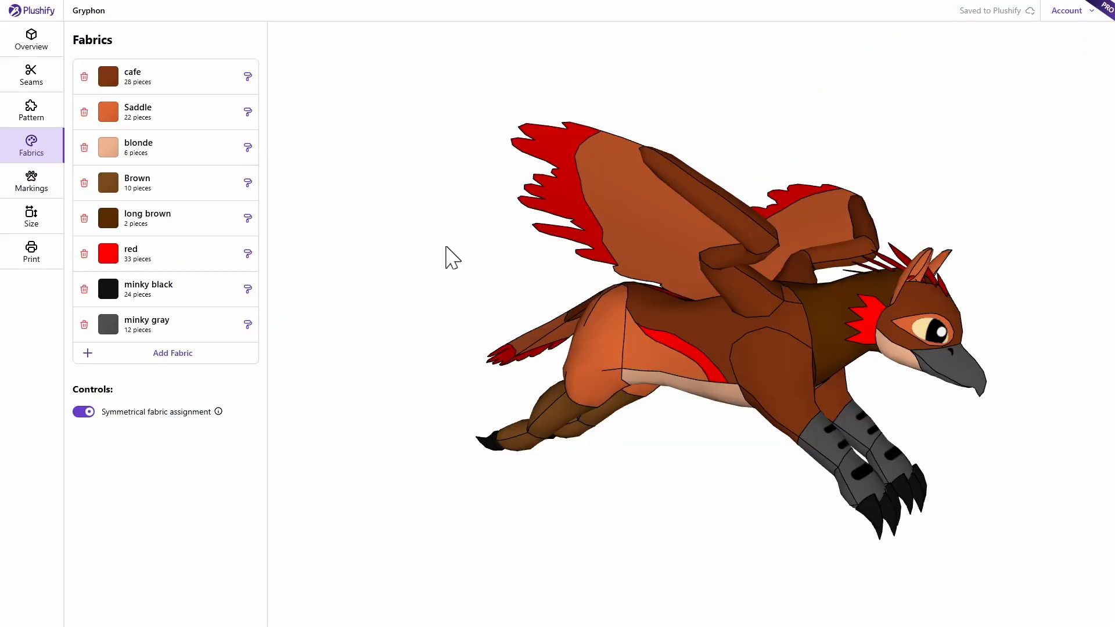
{"action": "left_click", "coordinate": [153, 76]}
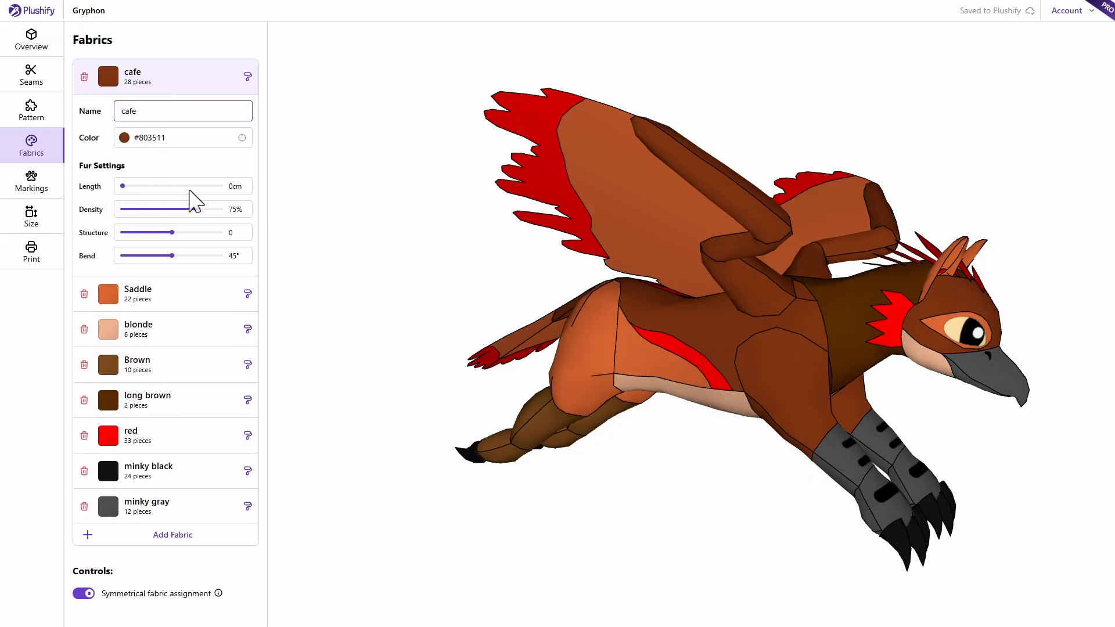
{"action": "right_click_drag", "start_coordinate": [563, 293], "coordinate": [425, 279]}
{"action": "scroll", "coordinate": [450, 267], "scroll_direction": "up", "scroll_amount": 3}
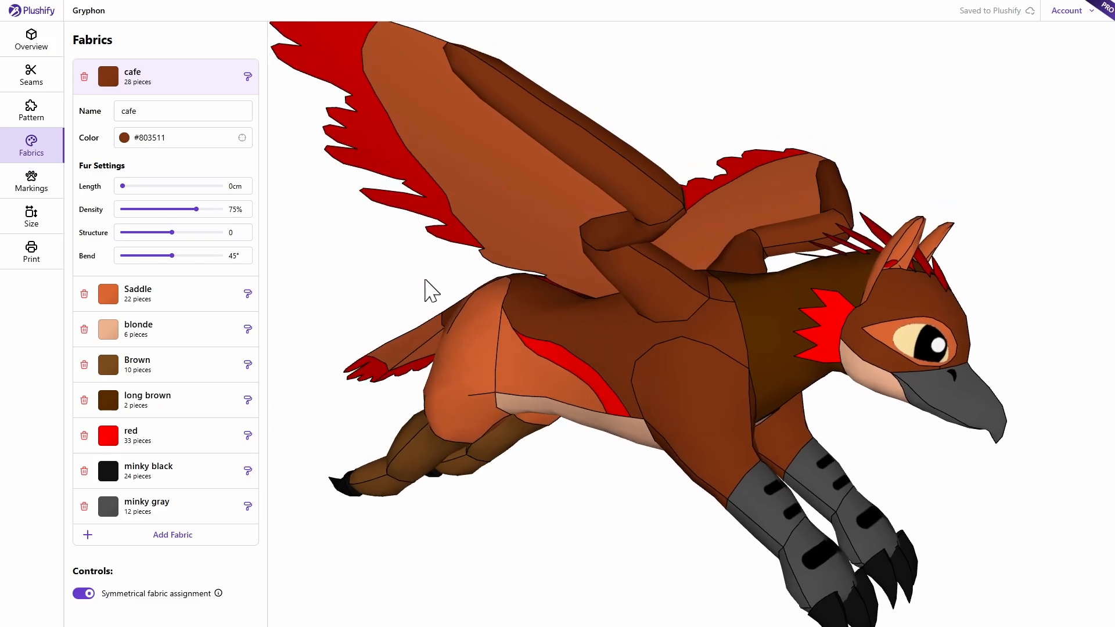
{"action": "scroll", "coordinate": [424, 280], "scroll_direction": "up", "scroll_amount": 2}
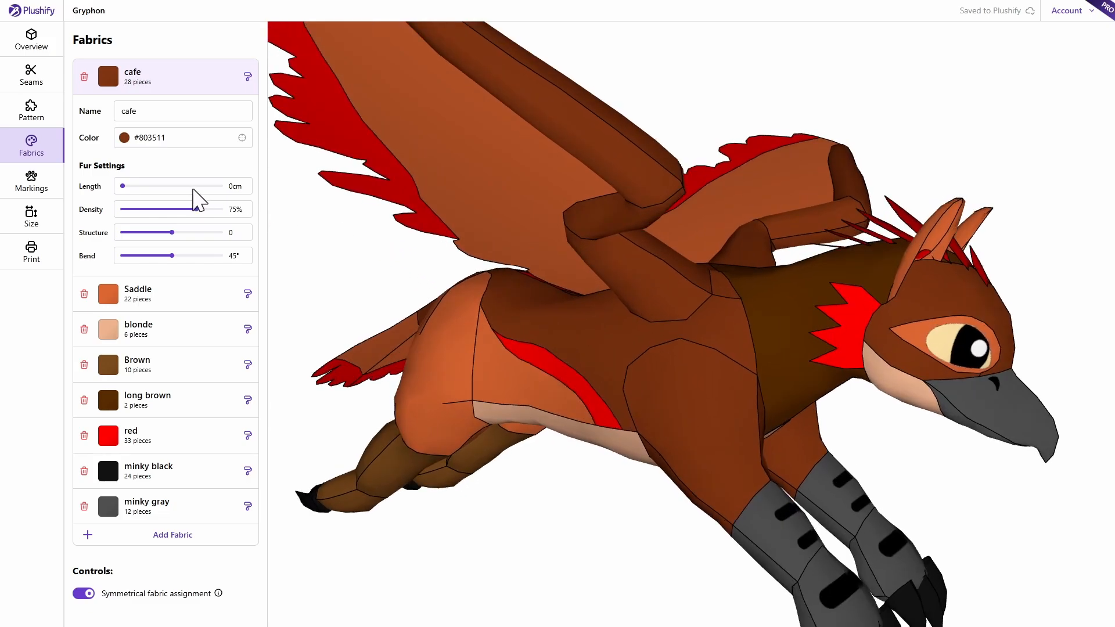
{"action": "left_click_drag", "start_coordinate": [123, 187], "coordinate": [140, 186]}
{"action": "left_click_drag", "start_coordinate": [623, 339], "coordinate": [586, 336]}
{"action": "scroll", "coordinate": [585, 336], "scroll_direction": "up", "scroll_amount": 5}
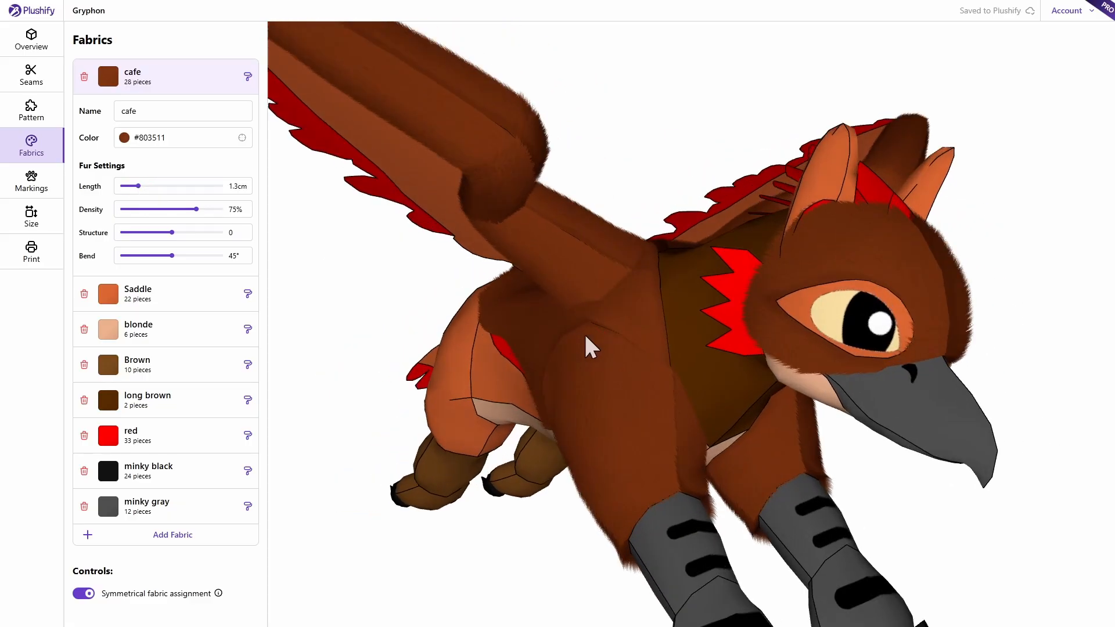
{"action": "left_click_drag", "start_coordinate": [650, 326], "coordinate": [607, 328]}
{"action": "scroll", "coordinate": [567, 298], "scroll_direction": "down", "scroll_amount": 5}
{"action": "scroll", "coordinate": [567, 297], "scroll_direction": "up", "scroll_amount": 2}
Set the Saddle fabric's fur length to 1.2 cm and give the blonde and Brown fabrics similarly short fur
{"action": "left_click", "coordinate": [164, 291]}
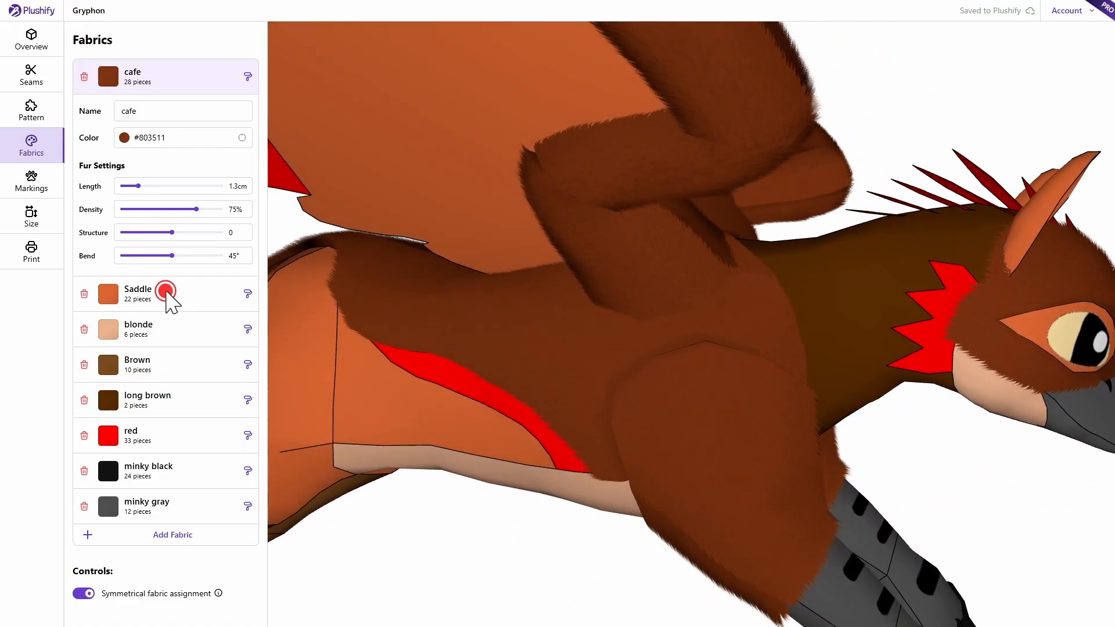
{"action": "left_click", "coordinate": [126, 221]}
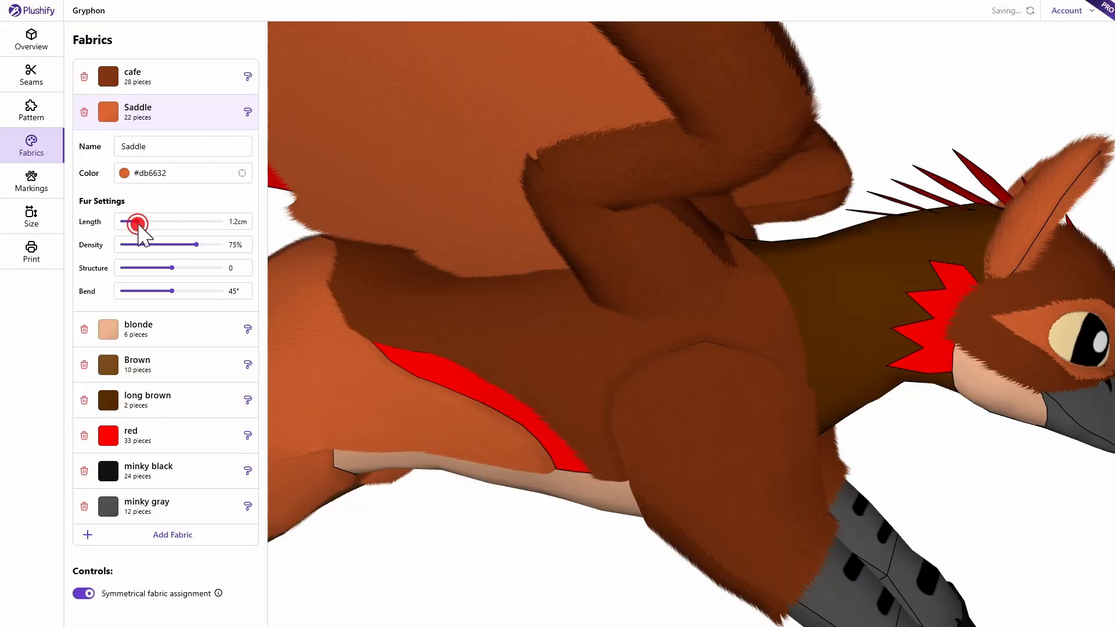
{"action": "left_click", "coordinate": [132, 326]}
{"action": "left_click_drag", "start_coordinate": [123, 257], "coordinate": [138, 292]}
{"action": "left_click", "coordinate": [137, 353]}
Set the fur length to 1.3 cm for the red fabric, 0.4 cm for minky black and 0.3 cm for minky gray
{"action": "left_click", "coordinate": [150, 433]}
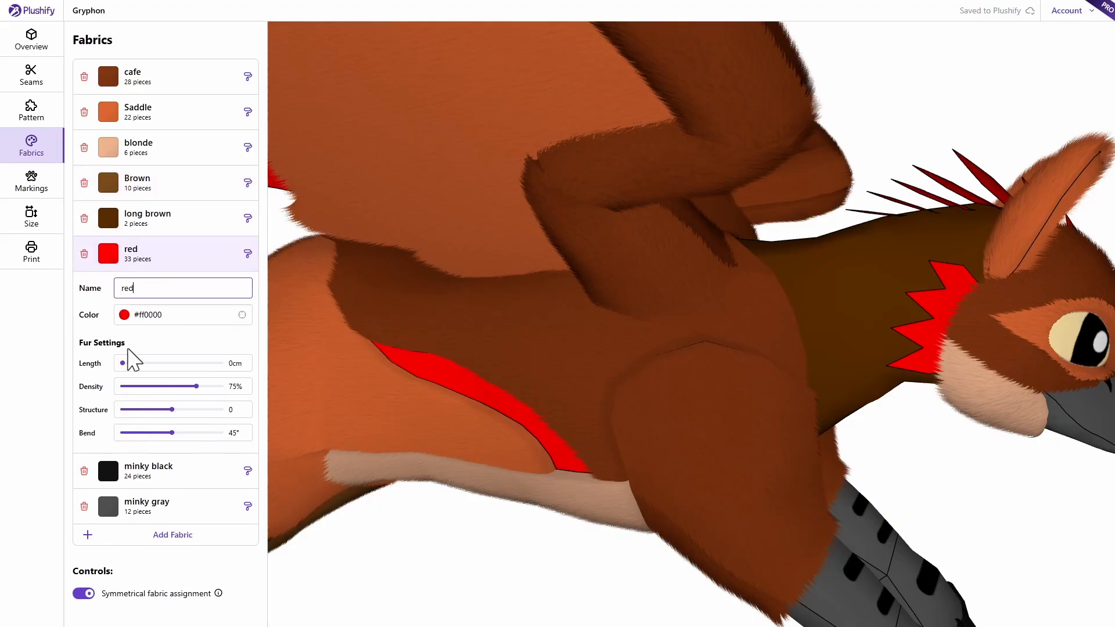
{"action": "left_click_drag", "start_coordinate": [123, 364], "coordinate": [139, 363]}
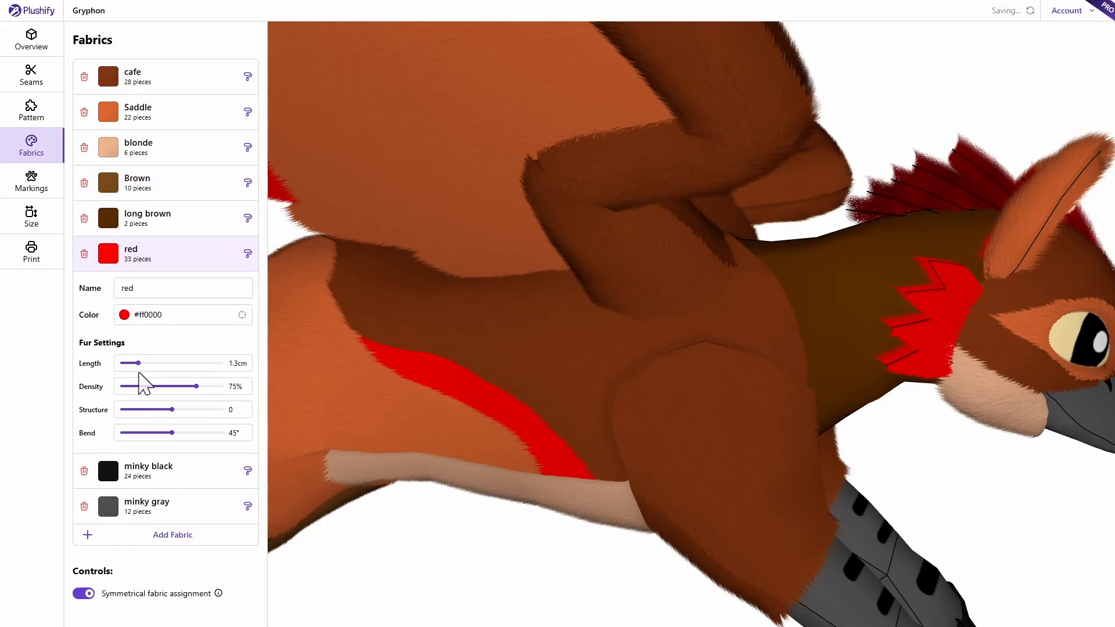
{"action": "left_click", "coordinate": [145, 477]}
{"action": "left_click", "coordinate": [124, 398]}
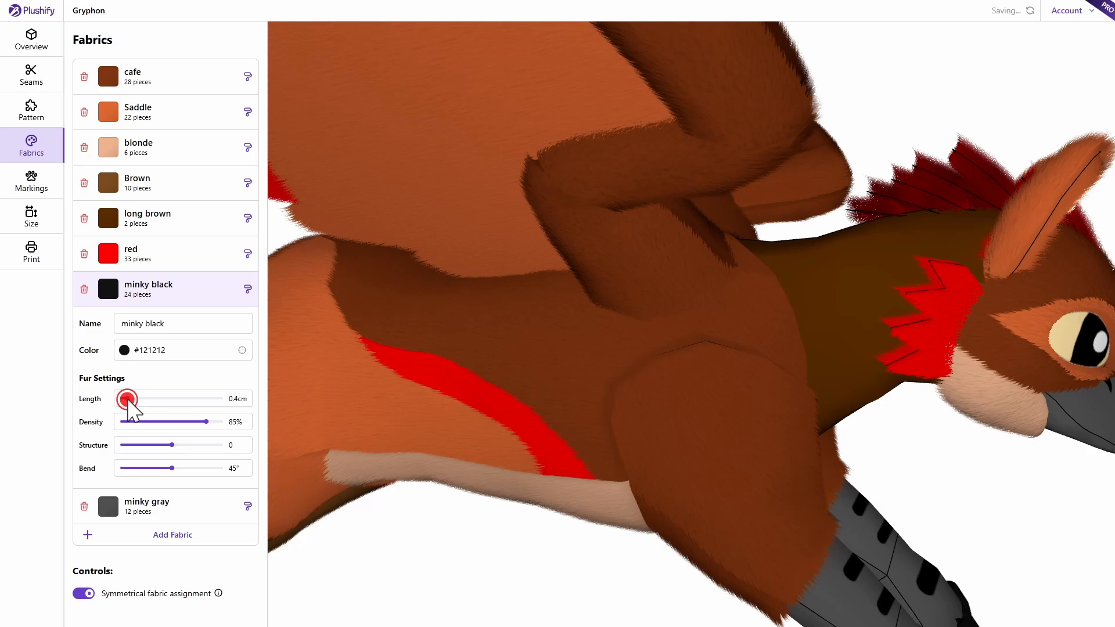
{"action": "left_click", "coordinate": [145, 504]}
{"action": "left_click", "coordinate": [126, 433]}
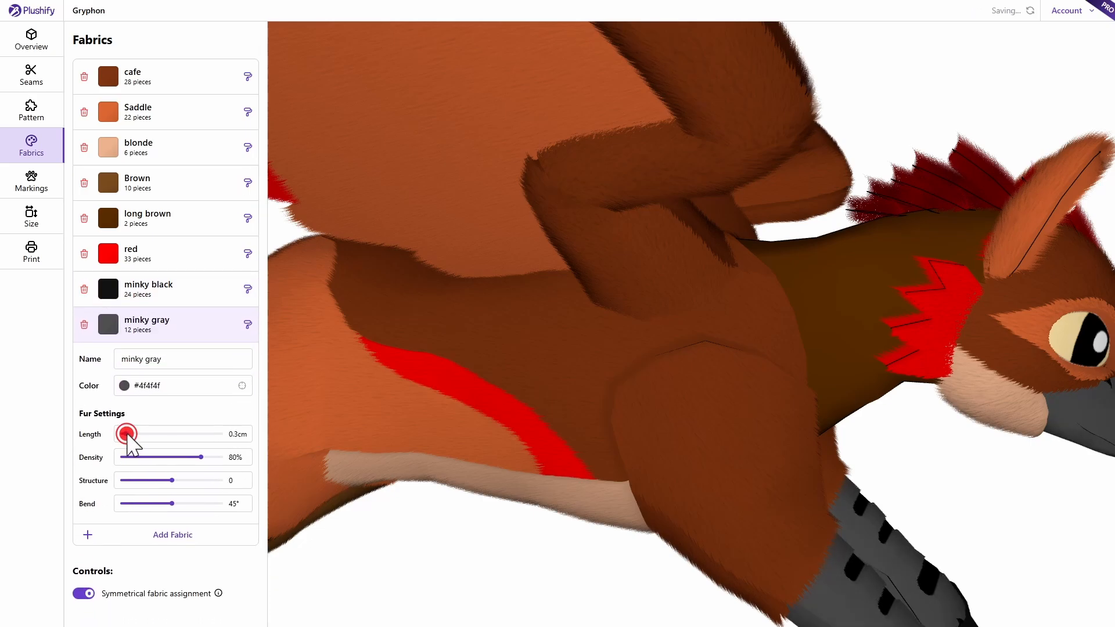
Set the long brown fabric's fur length to 5 cm and inspect the fur around the gryphon's neck
{"action": "left_click_drag", "start_coordinate": [655, 396], "coordinate": [696, 377]}
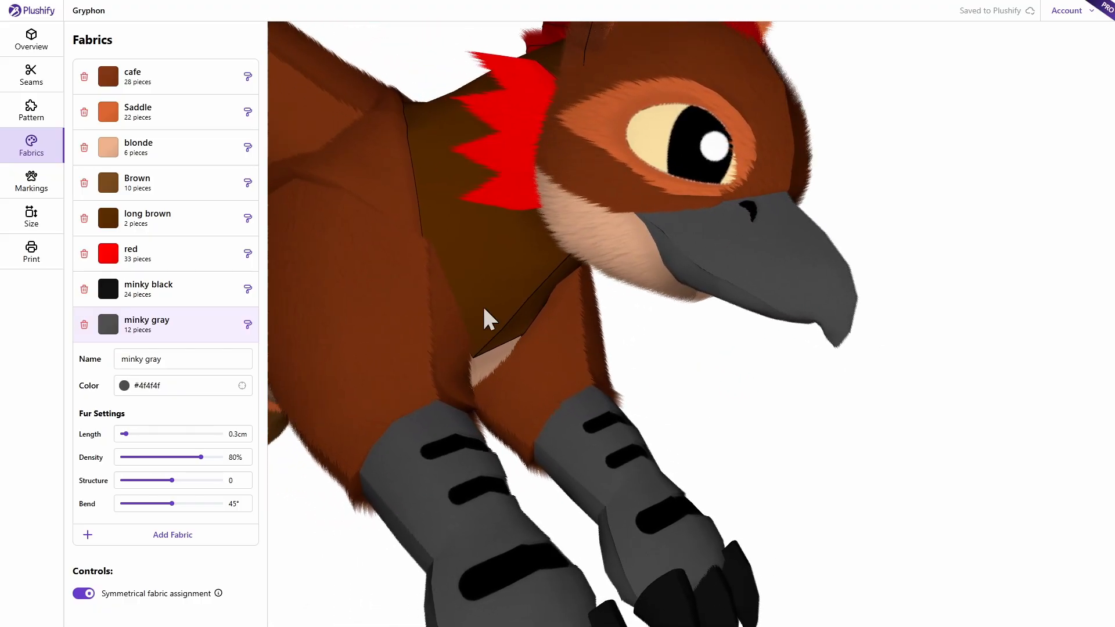
{"action": "left_click", "coordinate": [156, 218]}
{"action": "left_click_drag", "start_coordinate": [326, 268], "coordinate": [409, 310]}
{"action": "left_click_drag", "start_coordinate": [123, 329], "coordinate": [185, 331]}
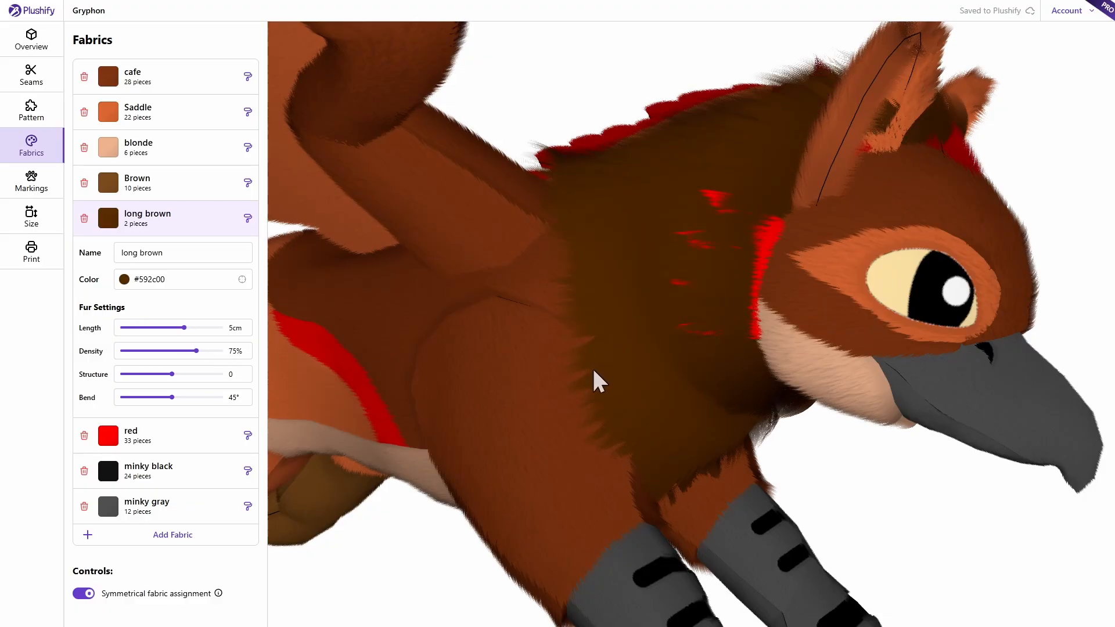
{"action": "left_click_drag", "start_coordinate": [594, 370], "coordinate": [478, 381]}
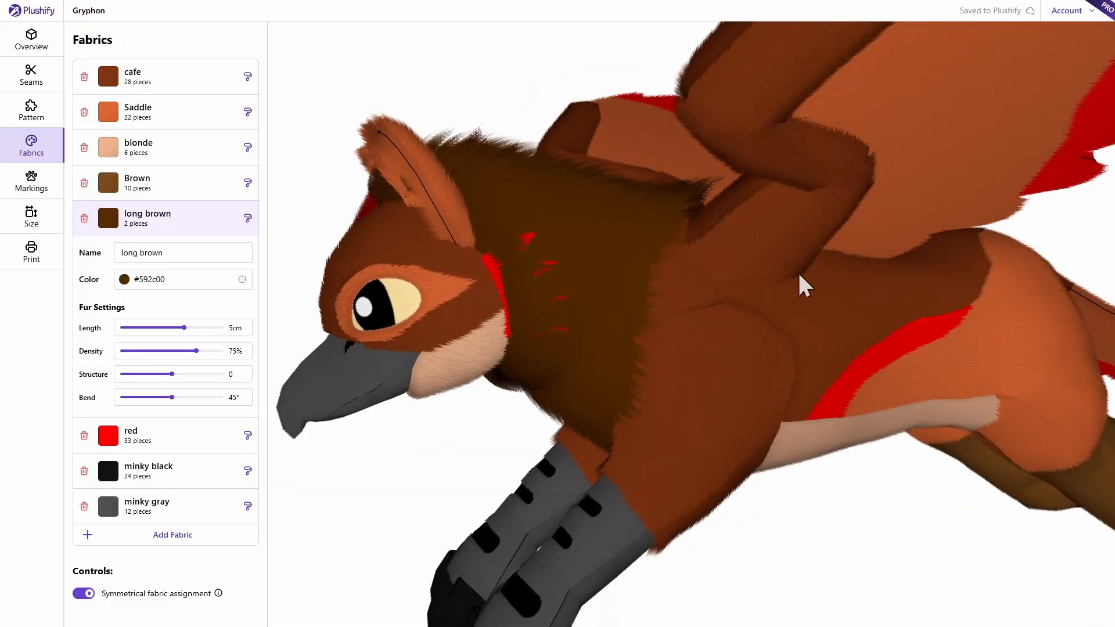
{"action": "left_click_drag", "start_coordinate": [798, 275], "coordinate": [899, 314]}
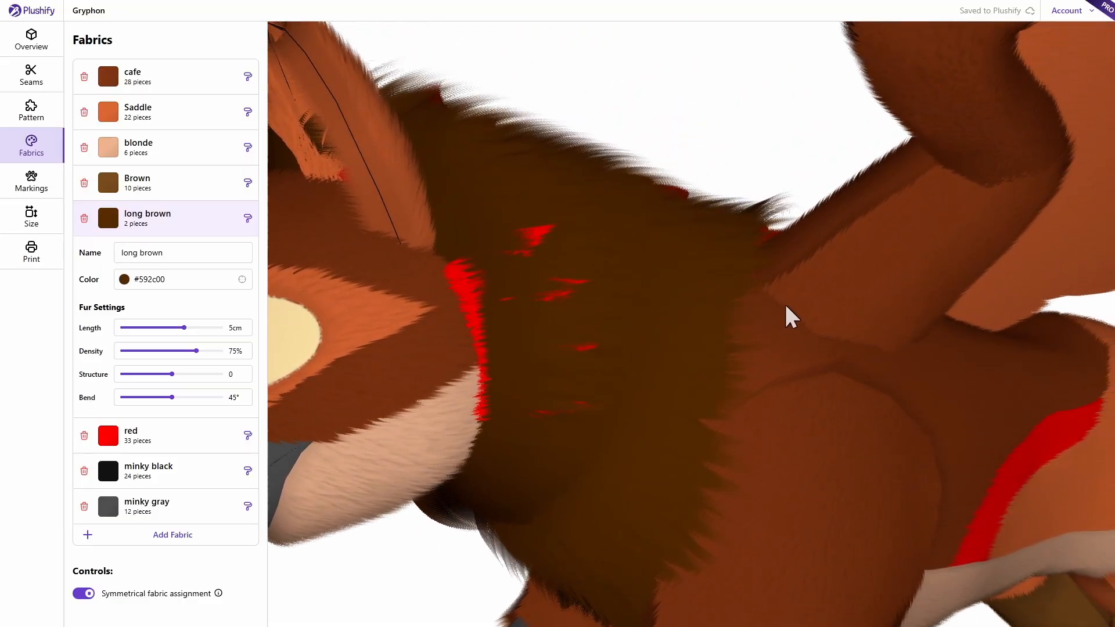
{"action": "left_click_drag", "start_coordinate": [783, 302], "coordinate": [788, 347]}
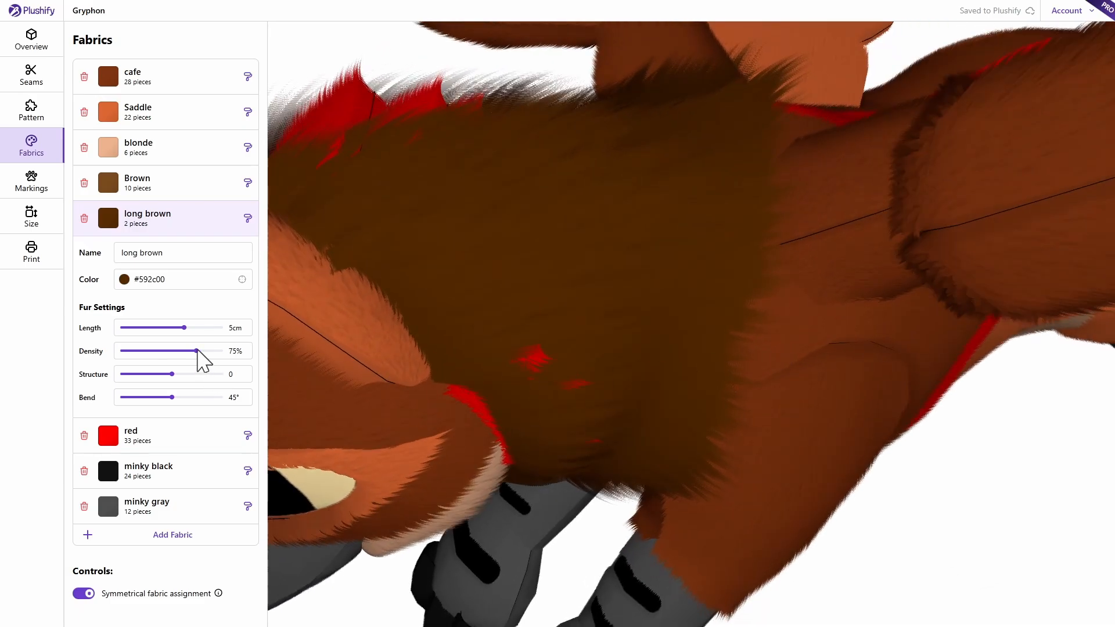
Try a sparse, clumped look on the long brown fur with density 10% and structure 1.2
{"action": "left_click_drag", "start_coordinate": [195, 351], "coordinate": [132, 353]}
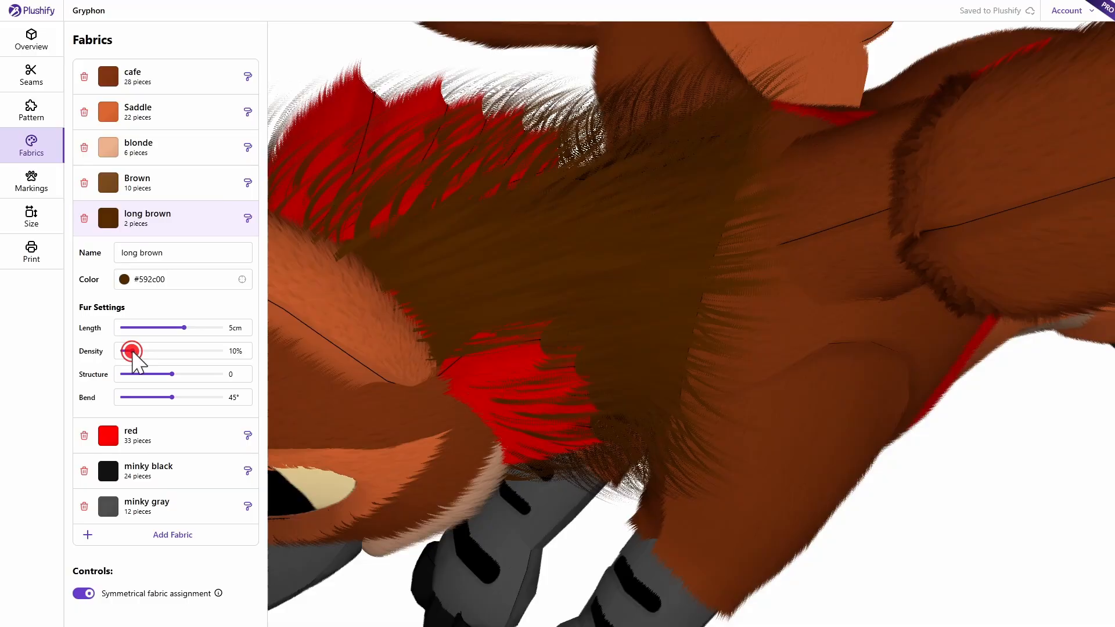
{"action": "left_click_drag", "start_coordinate": [726, 287], "coordinate": [756, 282]}
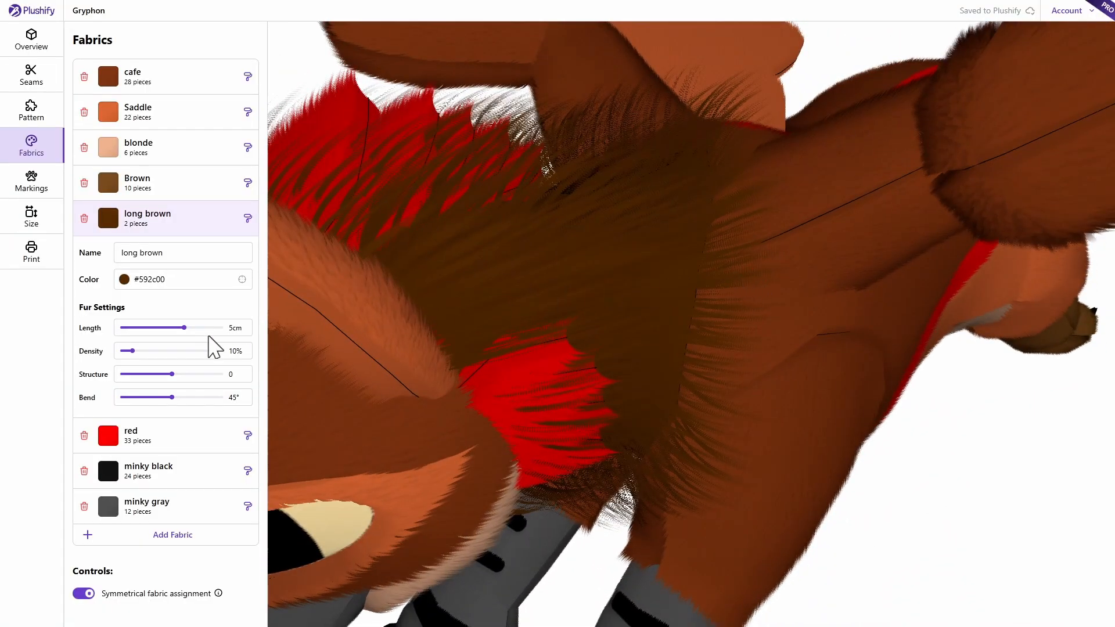
{"action": "left_click_drag", "start_coordinate": [133, 350], "coordinate": [202, 374]}
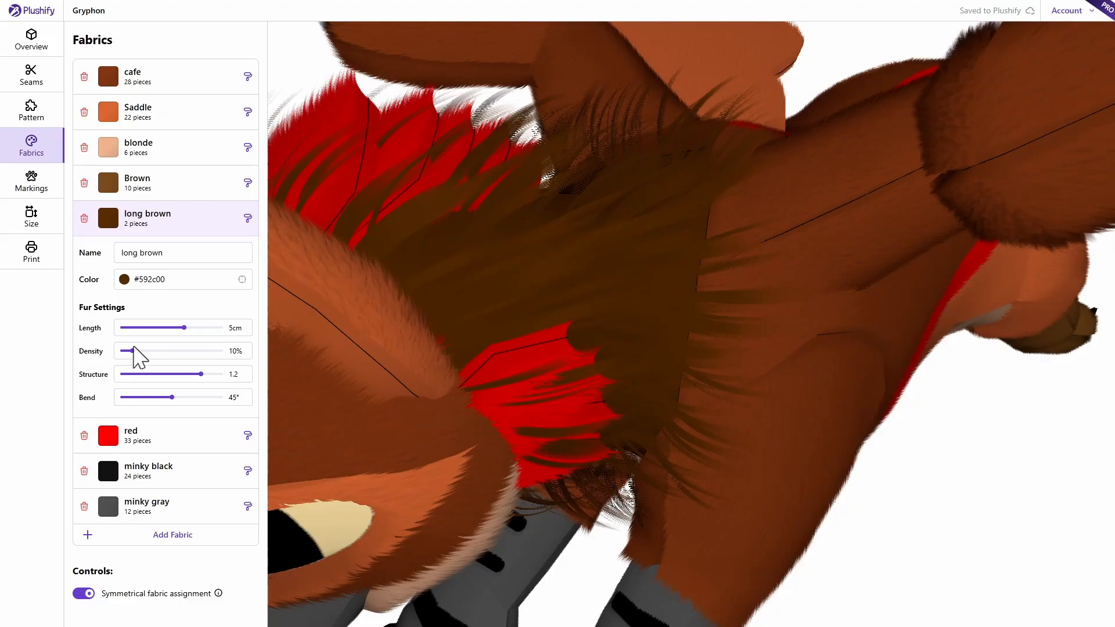
{"action": "mouse_move", "coordinate": [593, 245]}
{"action": "left_mouse_down"}
{"action": "mouse_move", "coordinate": [530, 287]}
{"action": "mouse_move", "coordinate": [503, 275]}
{"action": "left_mouse_up"}
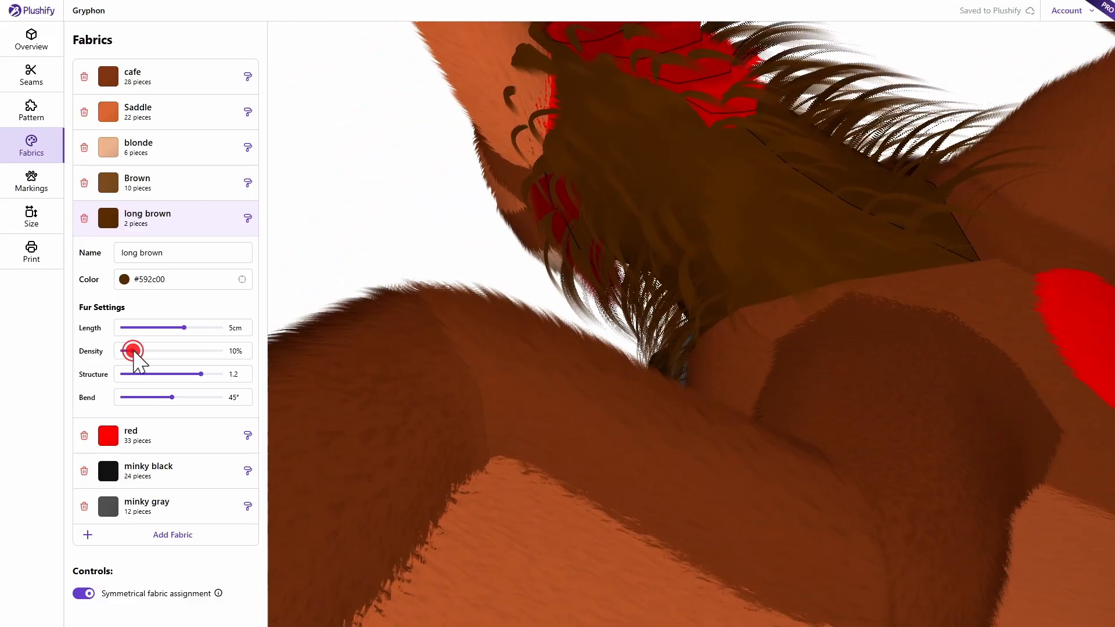
Set the long brown fur's density to 75% and try the maximum structure value of 2
{"action": "left_click_drag", "start_coordinate": [134, 351], "coordinate": [196, 351]}
{"action": "mouse_move", "coordinate": [455, 228]}
{"action": "left_mouse_down"}
{"action": "mouse_move", "coordinate": [457, 278]}
{"action": "mouse_move", "coordinate": [523, 256]}
{"action": "mouse_move", "coordinate": [572, 281]}
{"action": "mouse_move", "coordinate": [704, 273]}
{"action": "mouse_move", "coordinate": [671, 256]}
{"action": "mouse_move", "coordinate": [424, 278]}
{"action": "left_mouse_up"}
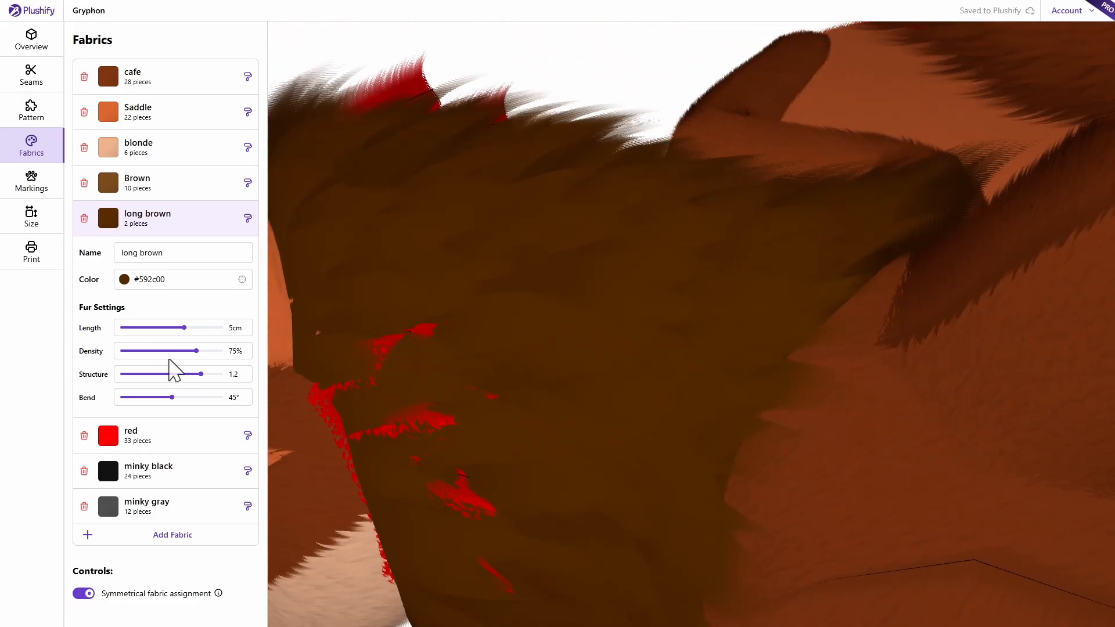
{"action": "left_click_drag", "start_coordinate": [201, 374], "coordinate": [233, 379]}
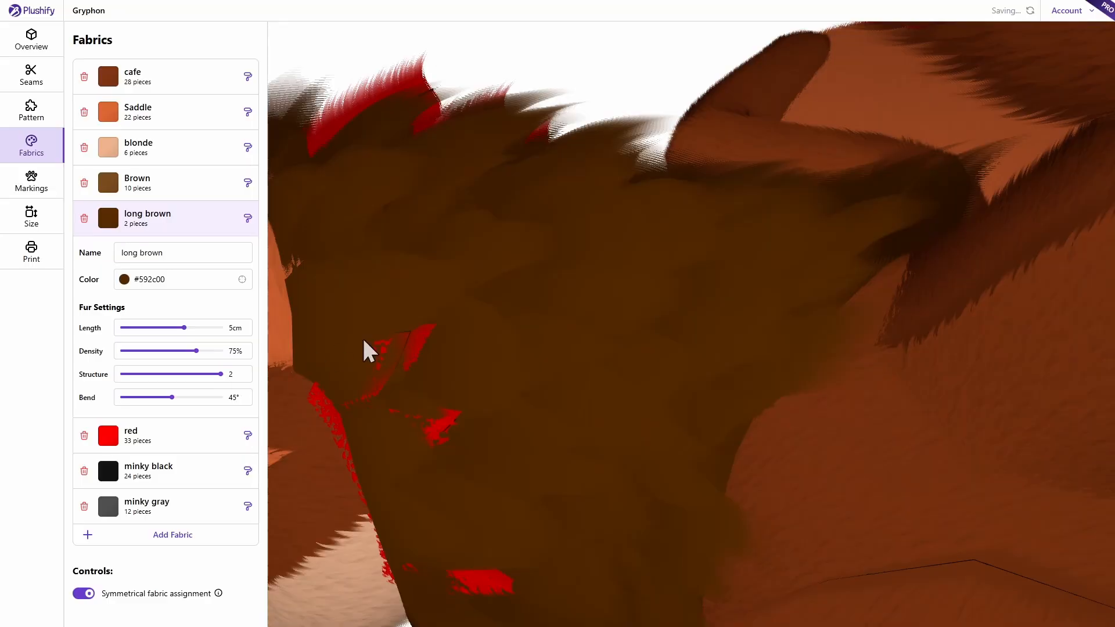
{"action": "mouse_move", "coordinate": [361, 342]}
{"action": "left_mouse_down"}
{"action": "mouse_move", "coordinate": [579, 299]}
{"action": "mouse_move", "coordinate": [299, 343]}
{"action": "left_mouse_up"}
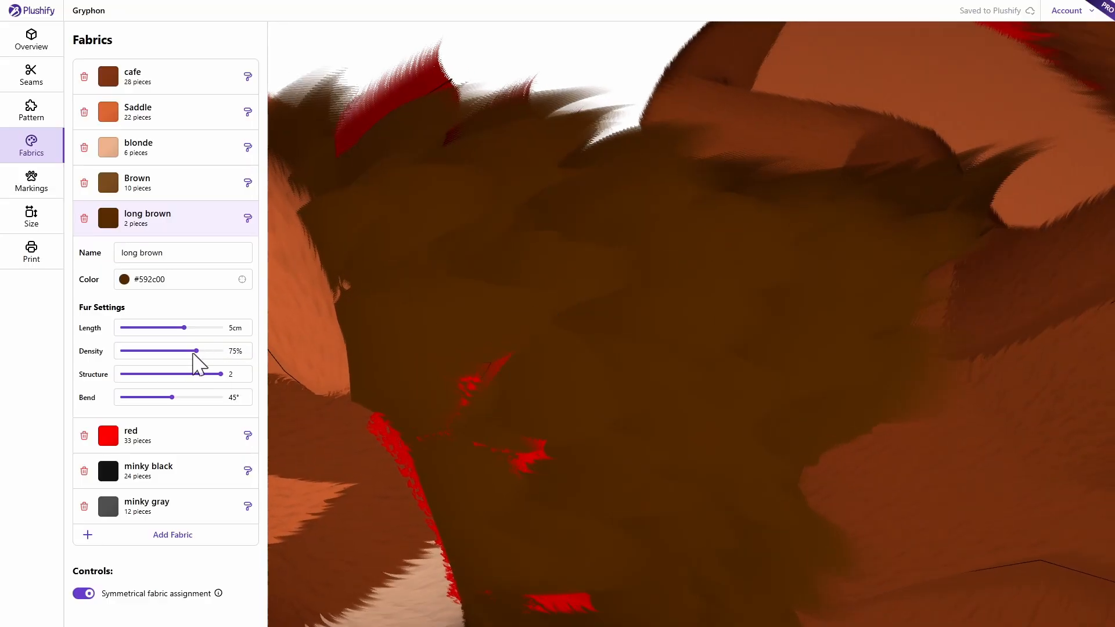
Preview the long brown fur at 10% density, and reset it to density 75% and structure 0
{"action": "left_click_drag", "start_coordinate": [195, 352], "coordinate": [134, 347]}
{"action": "left_click_drag", "start_coordinate": [633, 285], "coordinate": [645, 328]}
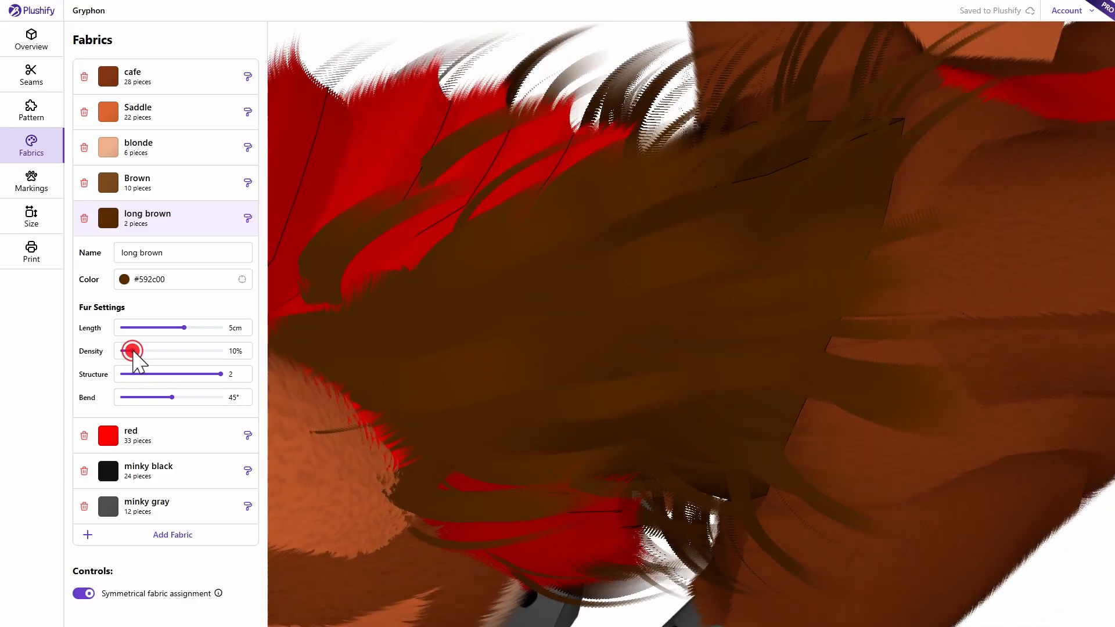
{"action": "mouse_move", "coordinate": [133, 350]}
{"action": "left_mouse_down"}
{"action": "mouse_move", "coordinate": [194, 353]}
{"action": "mouse_move", "coordinate": [171, 377]}
{"action": "left_mouse_up"}
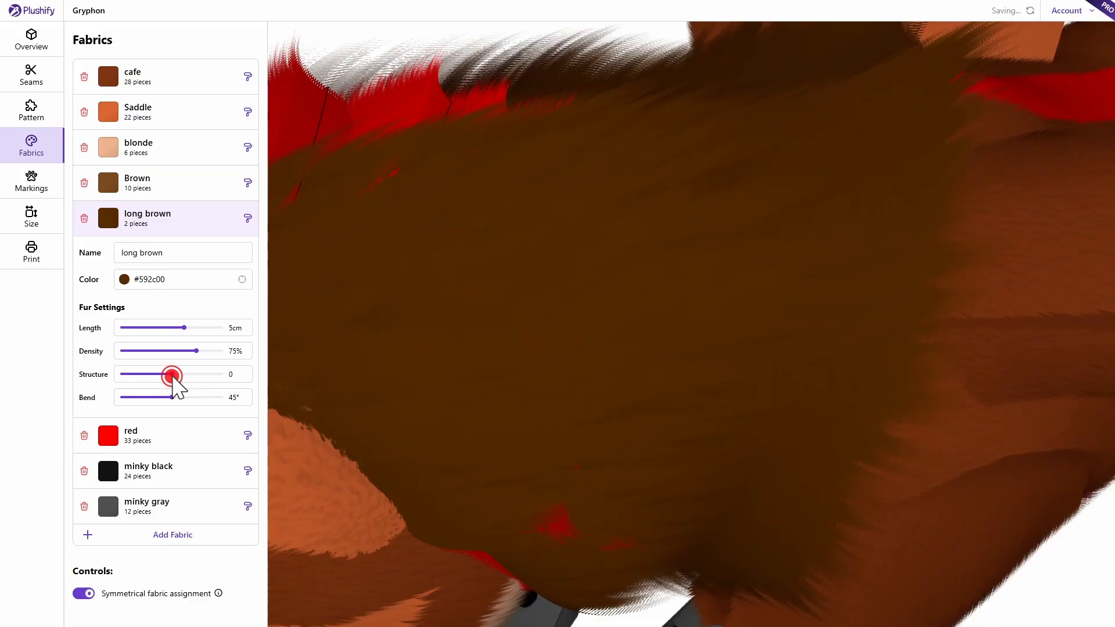
{"action": "left_click_drag", "start_coordinate": [752, 329], "coordinate": [744, 299]}
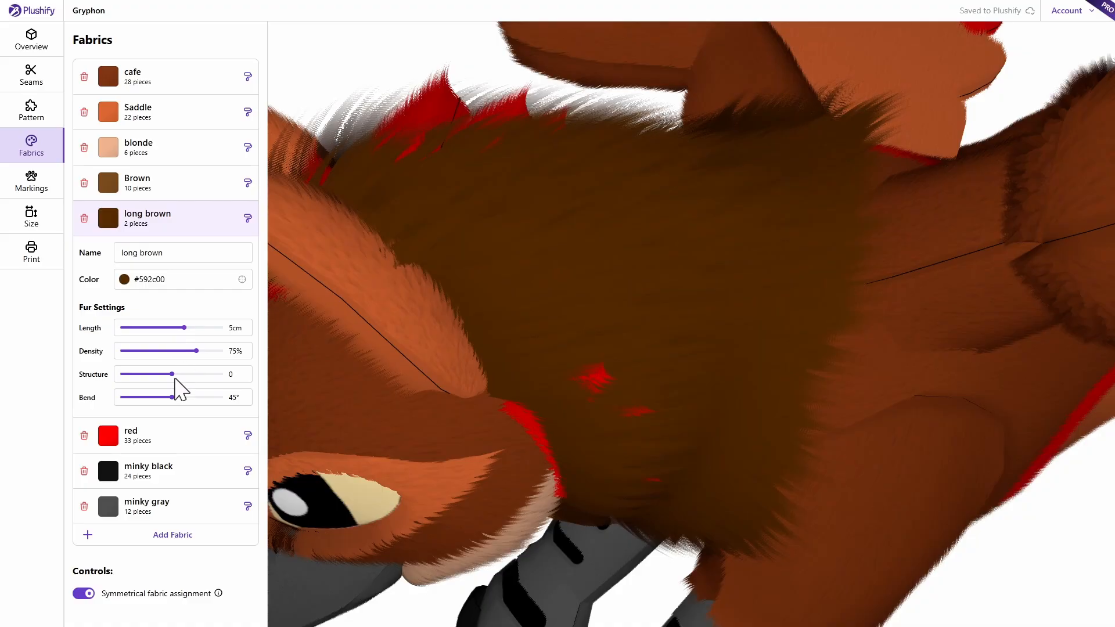
Try the long brown fur's bend at 0° and 90°, and return it to 45°
{"action": "left_click_drag", "start_coordinate": [174, 398], "coordinate": [102, 395]}
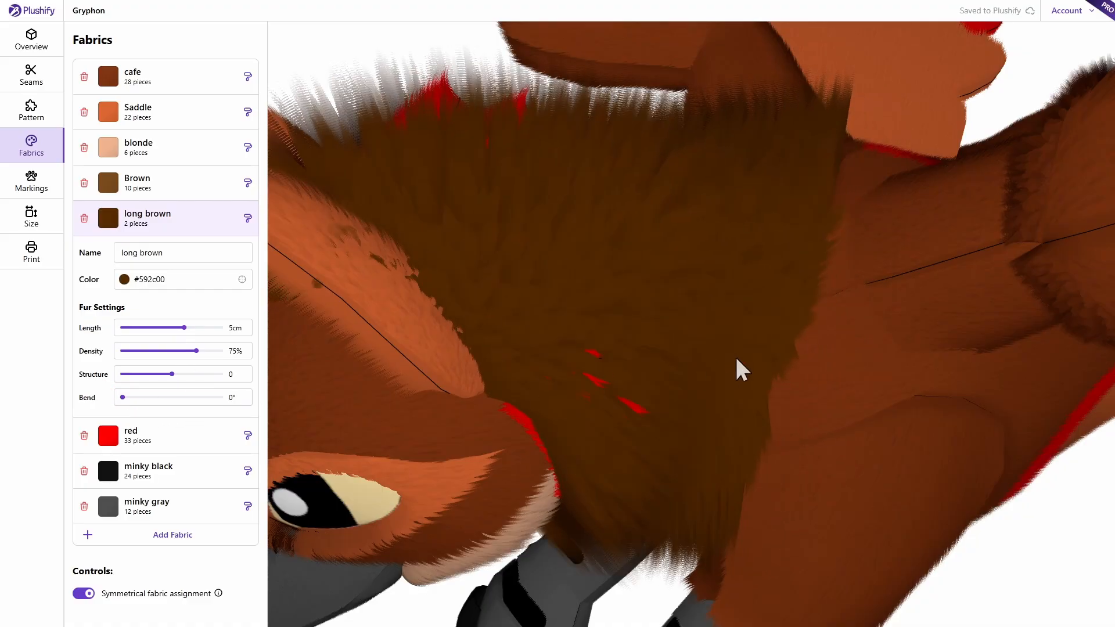
{"action": "mouse_move", "coordinate": [734, 354]}
{"action": "left_mouse_down"}
{"action": "mouse_move", "coordinate": [709, 305]}
{"action": "mouse_move", "coordinate": [716, 297]}
{"action": "mouse_move", "coordinate": [732, 306]}
{"action": "mouse_move", "coordinate": [753, 362]}
{"action": "left_mouse_up"}
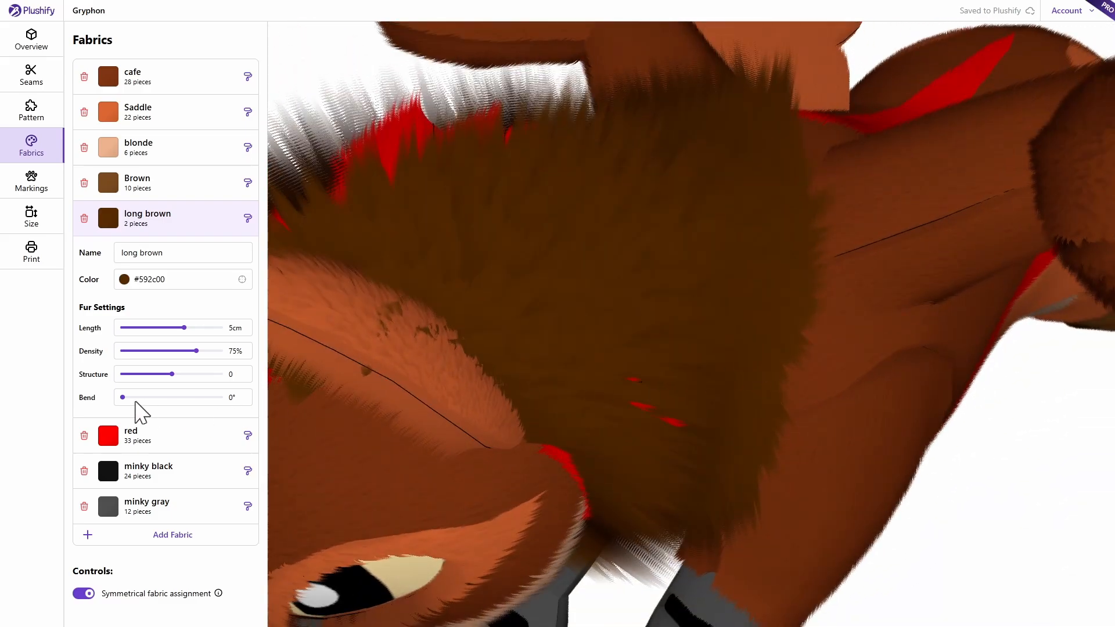
{"action": "left_click_drag", "start_coordinate": [122, 397], "coordinate": [254, 397]}
{"action": "left_click_drag", "start_coordinate": [807, 325], "coordinate": [781, 293]}
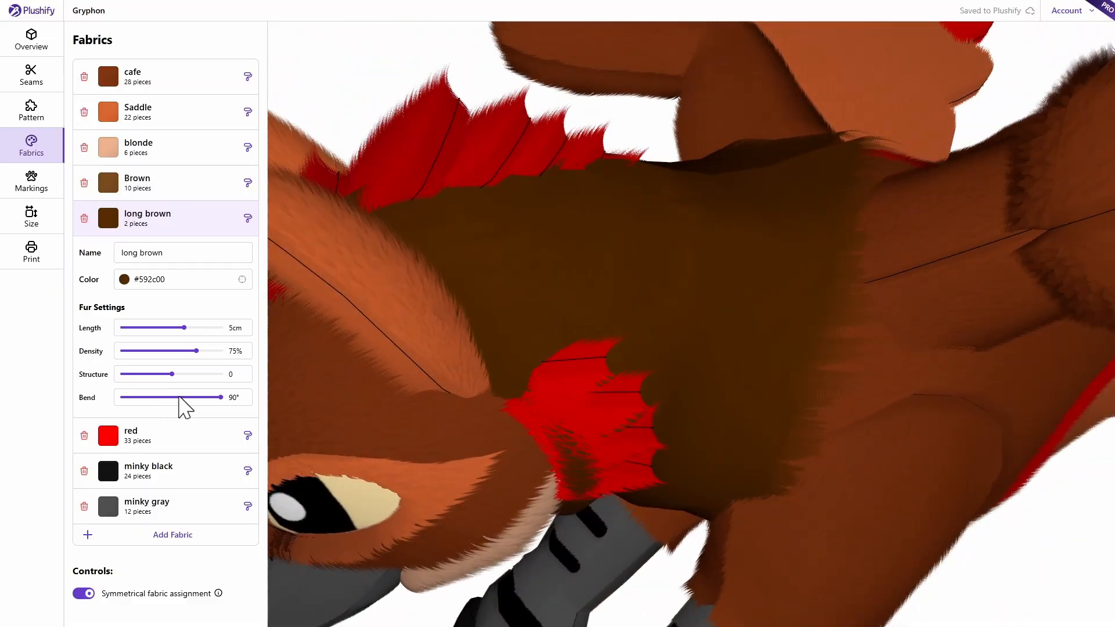
{"action": "left_click_drag", "start_coordinate": [178, 398], "coordinate": [172, 397]}
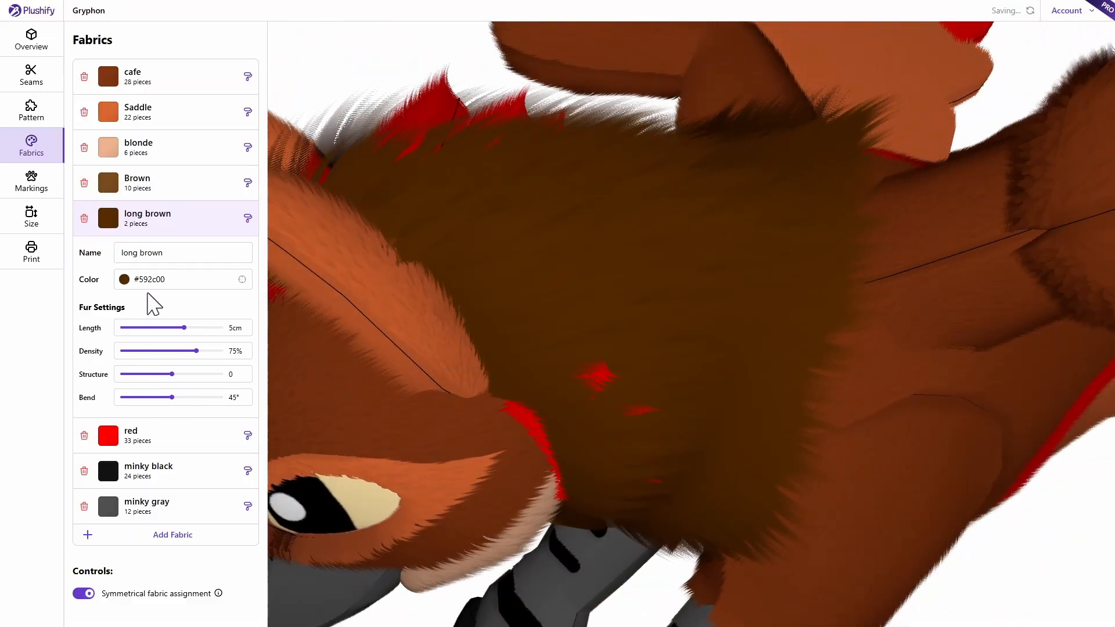
Reverse the fur direction of the fur mane piece by drawing from the shoulder towards the ear, and check the fur on the model
{"action": "left_click", "coordinate": [35, 110]}
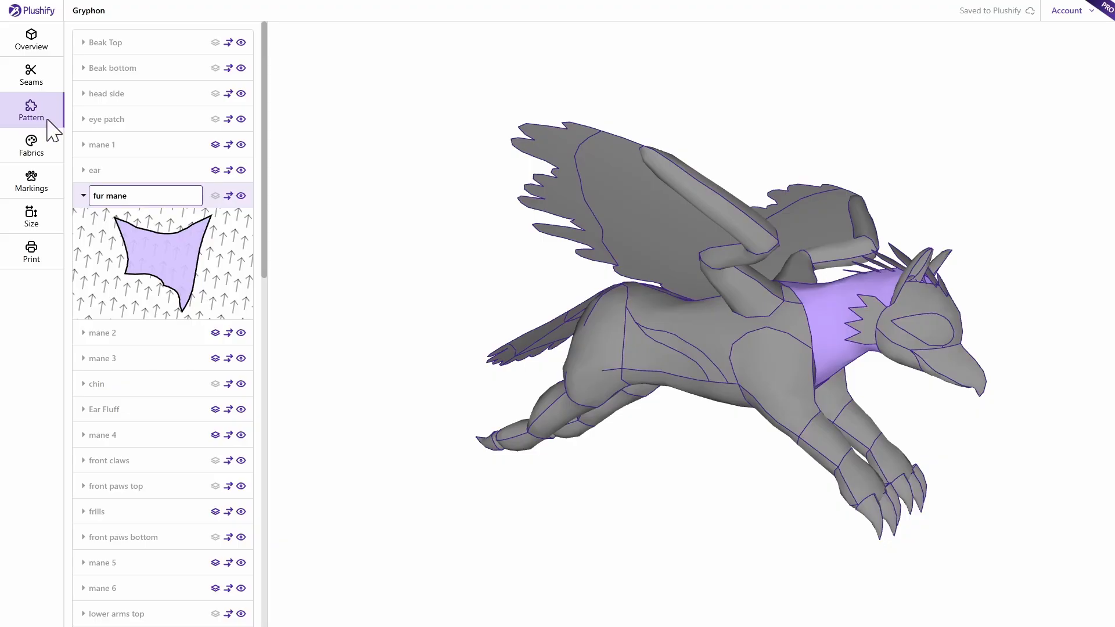
{"action": "left_click", "coordinate": [230, 197]}
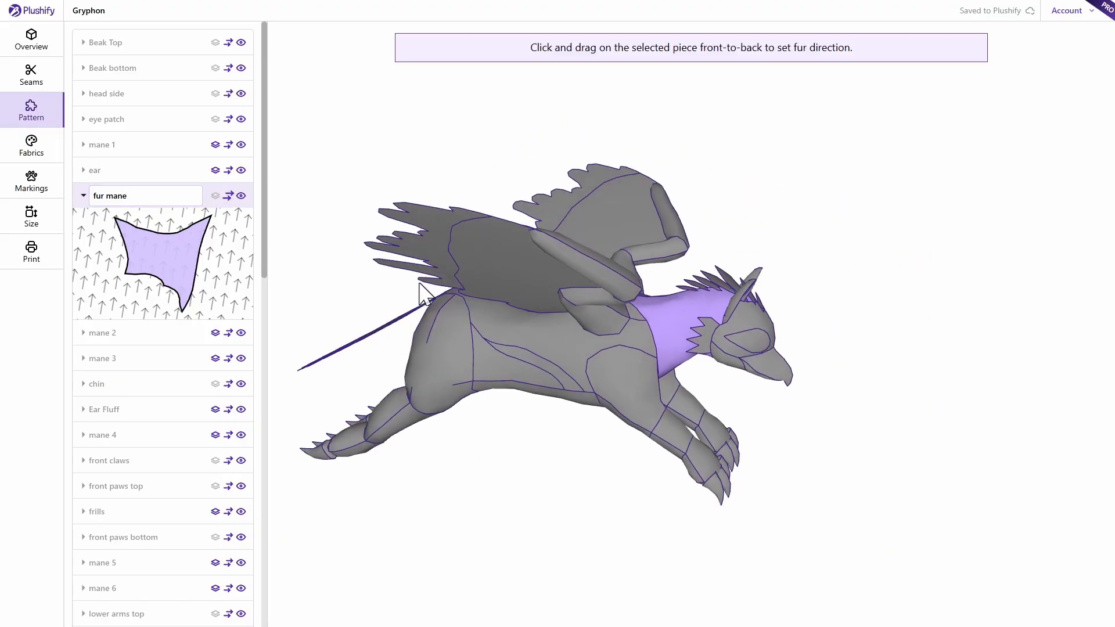
{"action": "scroll", "coordinate": [615, 301], "scroll_direction": "up", "scroll_amount": 5}
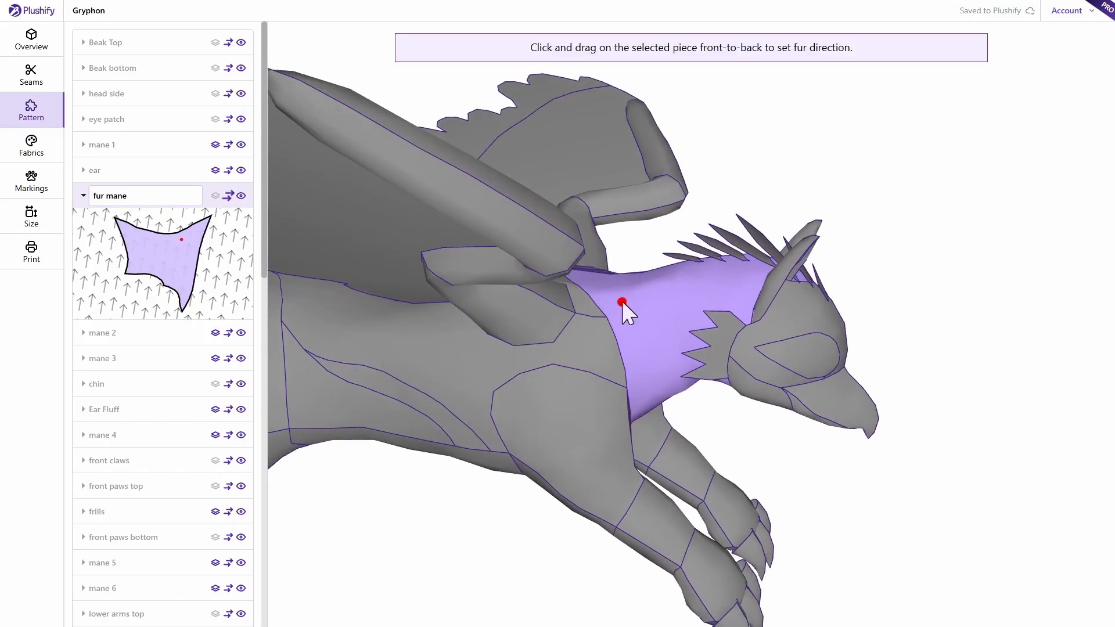
{"action": "left_click_drag", "start_coordinate": [622, 301], "coordinate": [743, 295]}
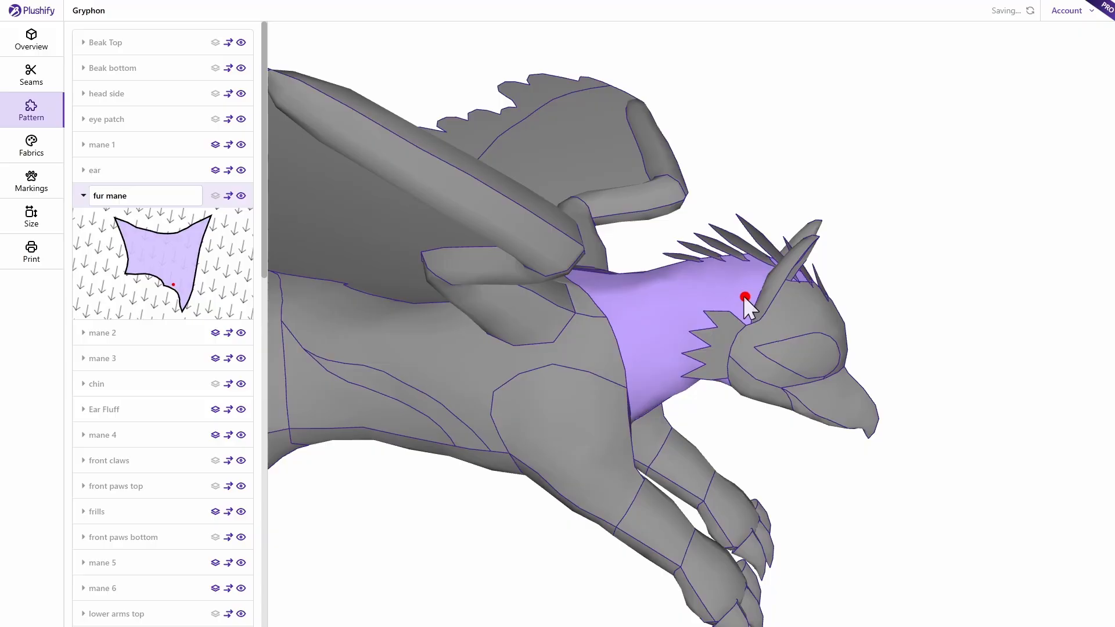
{"action": "left_click", "coordinate": [31, 147]}
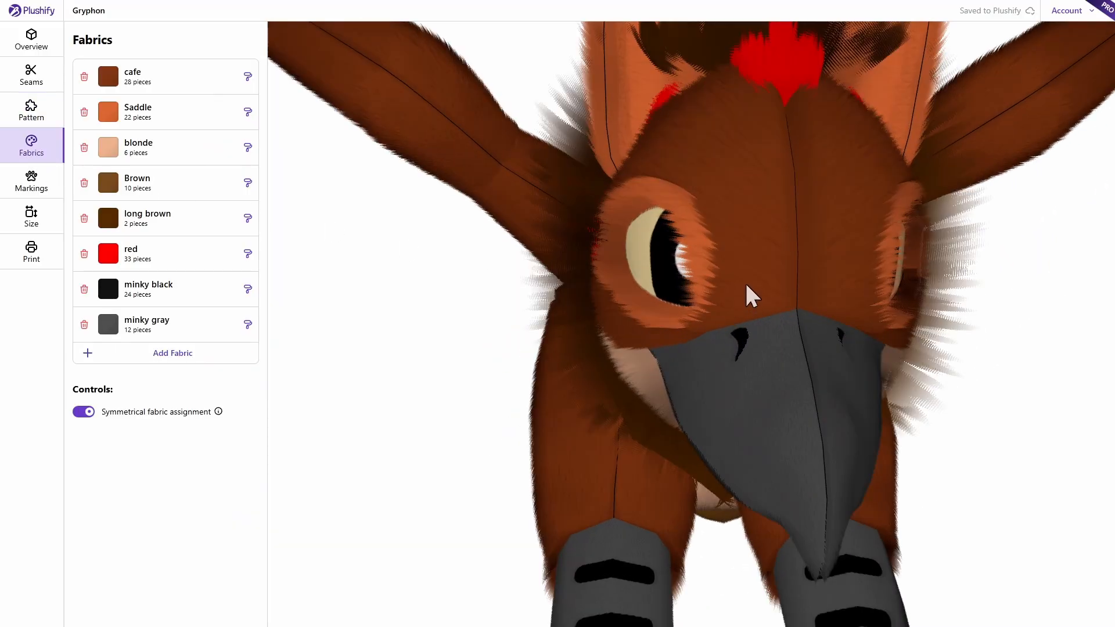
{"action": "left_click_drag", "start_coordinate": [747, 286], "coordinate": [725, 337]}
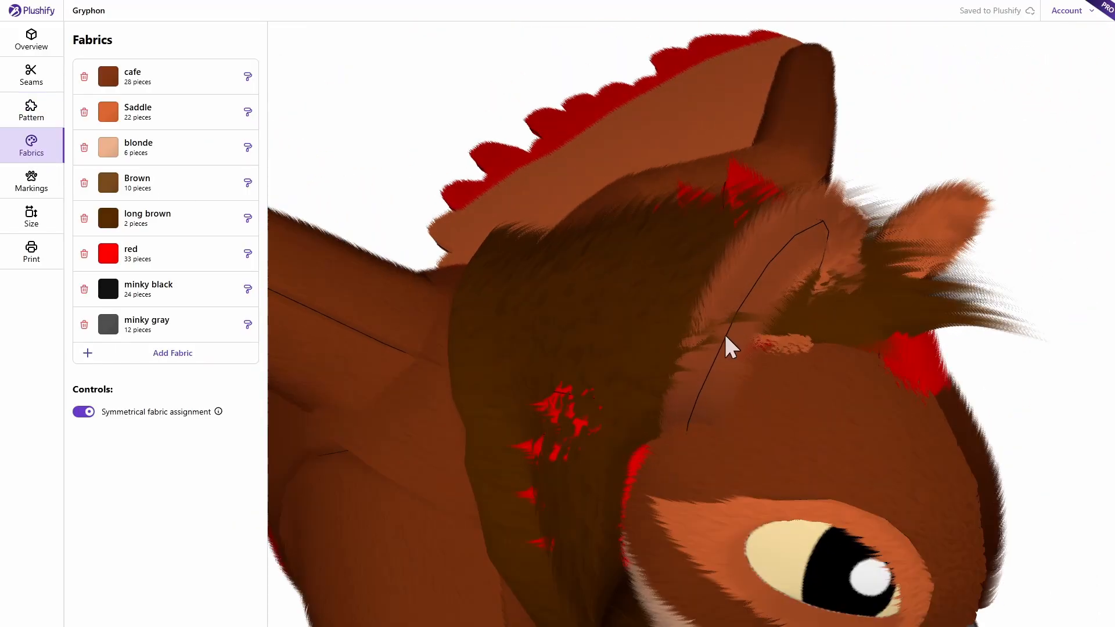
Redraw the fur mane's fur direction pointing upward on its flat pattern piece
{"action": "left_click", "coordinate": [48, 113]}
{"action": "left_click_drag", "start_coordinate": [169, 282], "coordinate": [174, 235]}
Examine how the beak, eye and stripe markings look with the surrounding fur on the Gryphon's head and front legs
{"action": "left_click", "coordinate": [31, 185]}
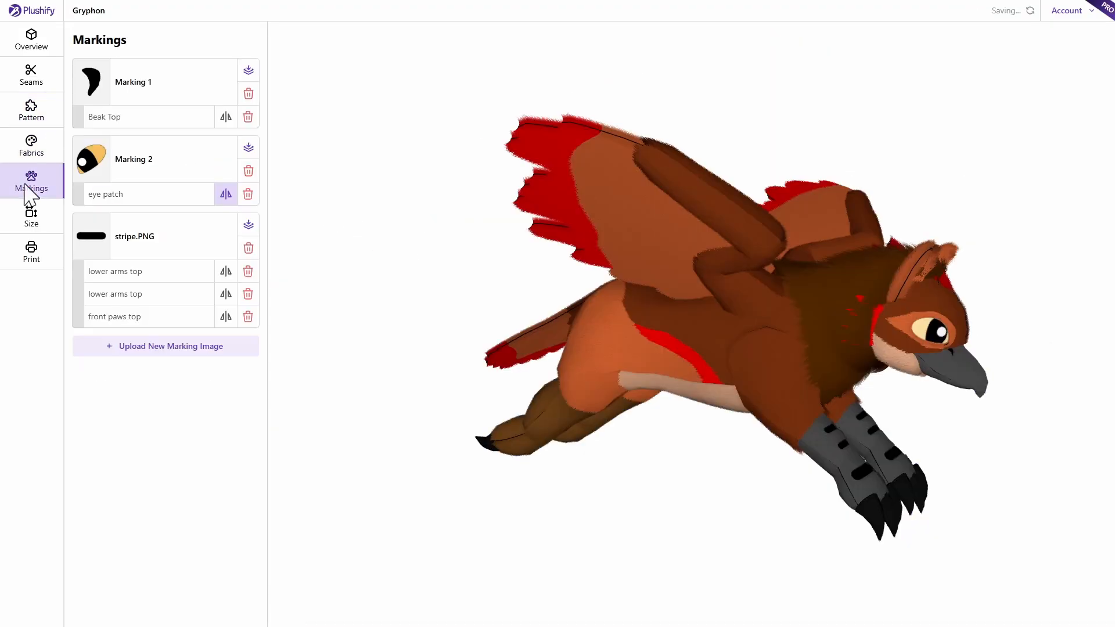
{"action": "scroll", "coordinate": [721, 319], "scroll_direction": "up", "scroll_amount": 5}
{"action": "scroll", "coordinate": [697, 344], "scroll_direction": "down", "scroll_amount": 4}
{"action": "left_click_drag", "start_coordinate": [751, 343], "coordinate": [615, 342]}
{"action": "scroll", "coordinate": [510, 327], "scroll_direction": "up", "scroll_amount": 4}
{"action": "left_click_drag", "start_coordinate": [575, 339], "coordinate": [542, 336]}
{"action": "scroll", "coordinate": [674, 337], "scroll_direction": "up", "scroll_amount": 2}
{"action": "left_click_drag", "start_coordinate": [674, 336], "coordinate": [636, 333]}
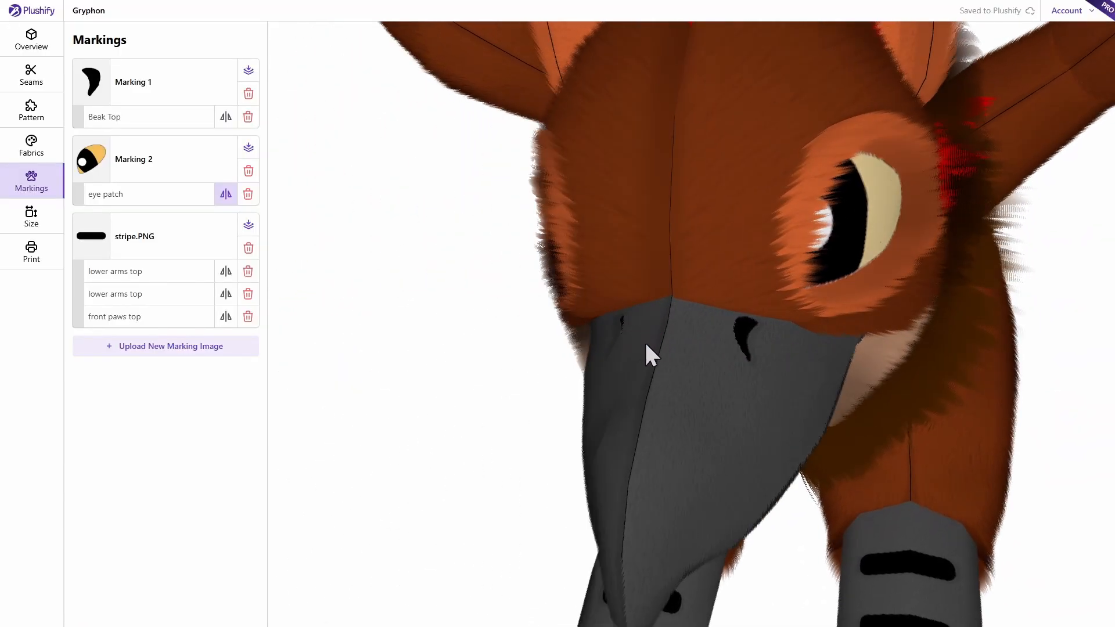
{"action": "left_click_drag", "start_coordinate": [866, 386], "coordinate": [825, 388]}
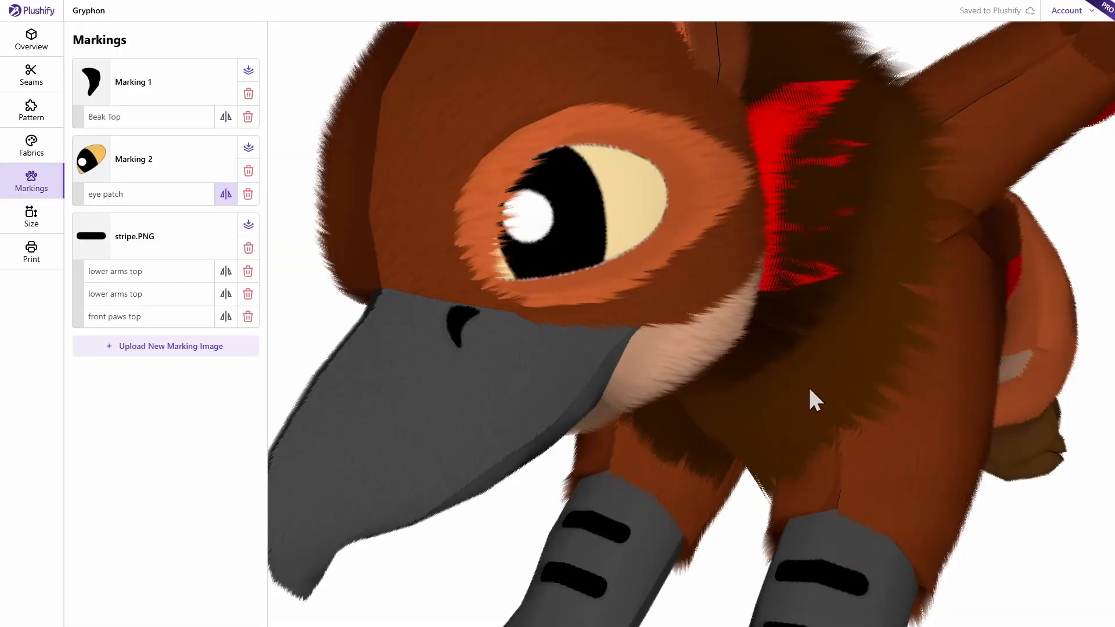
Resize the eye marking on the eye patch to 3.54 cm wide and 3.59 cm high, and deselect it
{"action": "left_click", "coordinate": [605, 226]}
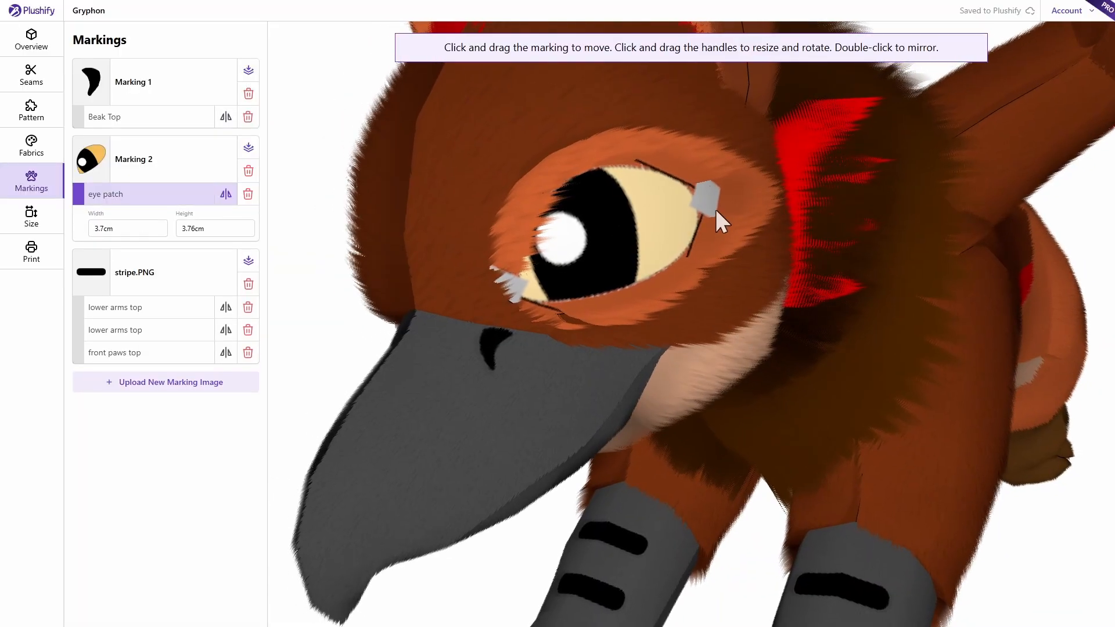
{"action": "mouse_move", "coordinate": [687, 187]}
{"action": "left_mouse_down"}
{"action": "mouse_move", "coordinate": [677, 184]}
{"action": "mouse_move", "coordinate": [720, 215]}
{"action": "mouse_move", "coordinate": [662, 175]}
{"action": "mouse_move", "coordinate": [676, 185]}
{"action": "mouse_move", "coordinate": [685, 228]}
{"action": "mouse_move", "coordinate": [702, 193]}
{"action": "left_mouse_up"}
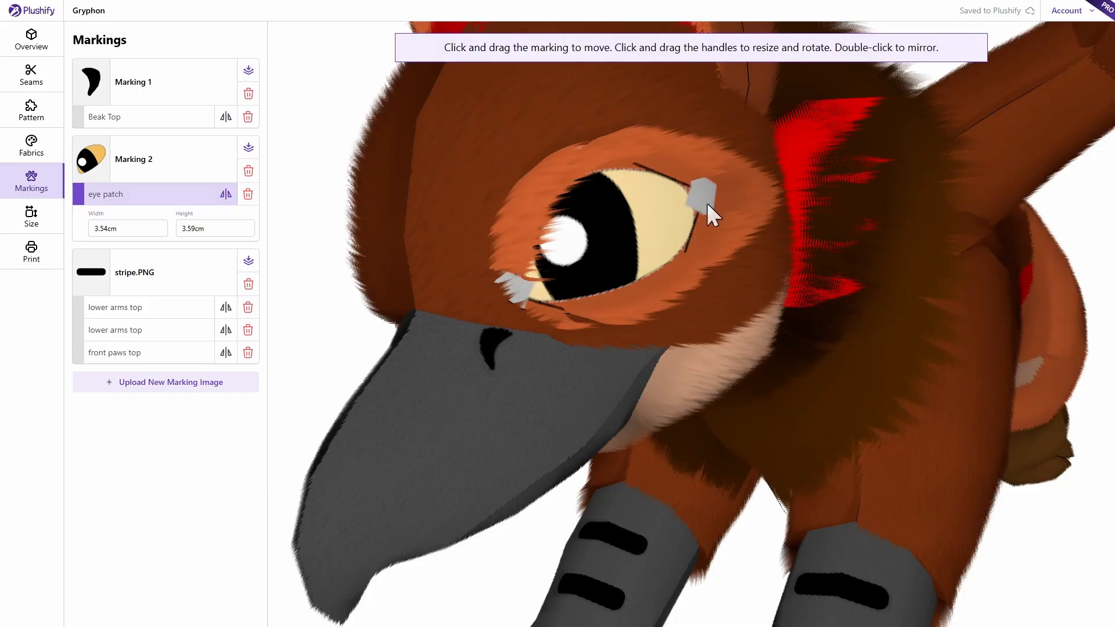
{"action": "left_click", "coordinate": [732, 255]}
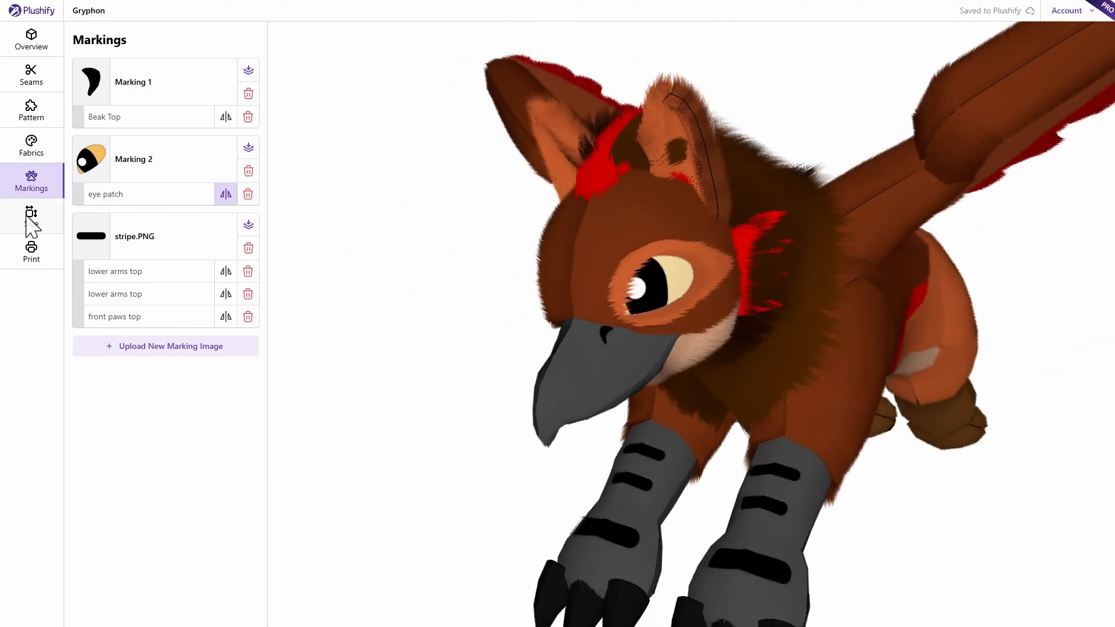
Examine the furred Gryphon at real-world scale beside the human figure in the size preview
{"action": "left_click", "coordinate": [27, 217]}
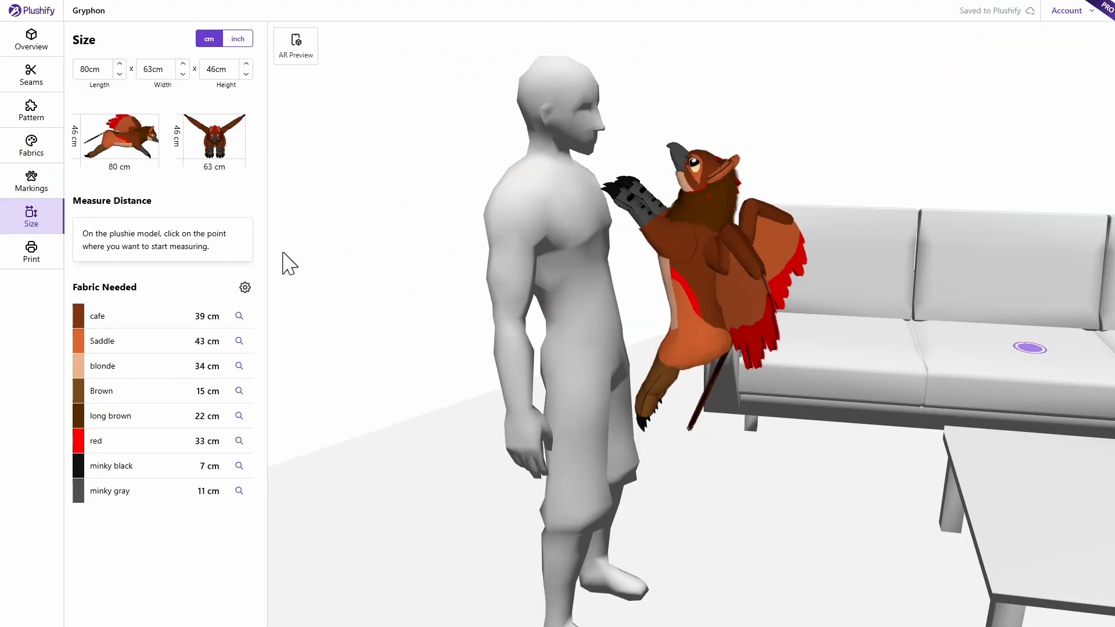
{"action": "scroll", "coordinate": [642, 235], "scroll_direction": "up", "scroll_amount": 5}
{"action": "left_click_drag", "start_coordinate": [642, 235], "coordinate": [573, 333]}
{"action": "scroll", "coordinate": [565, 367], "scroll_direction": "up", "scroll_amount": 3}
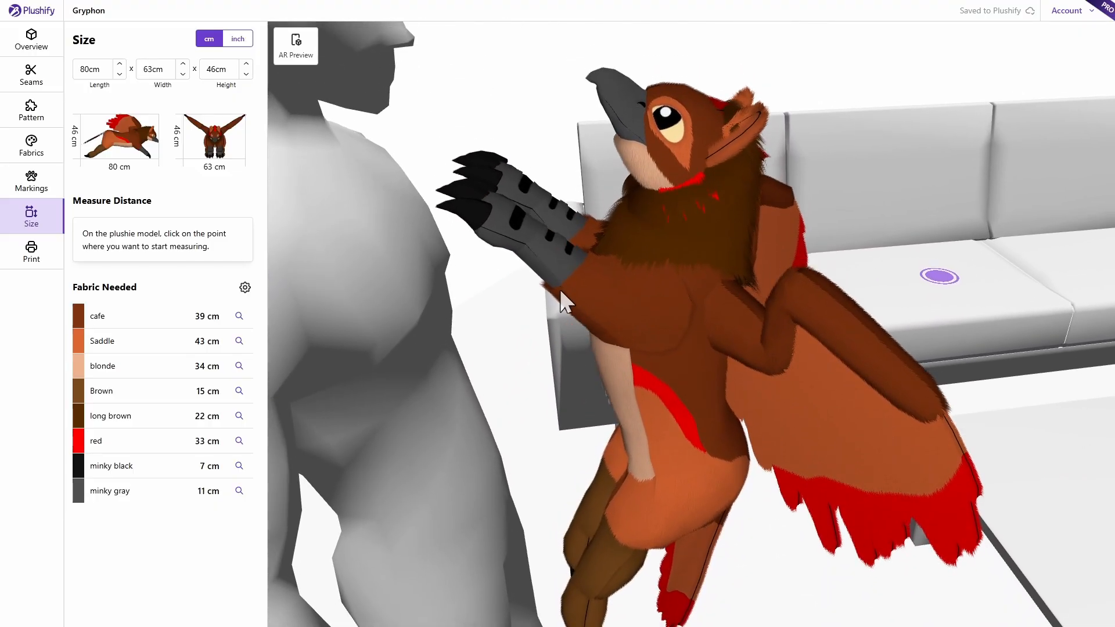
{"action": "left_click_drag", "start_coordinate": [527, 244], "coordinate": [536, 254]}
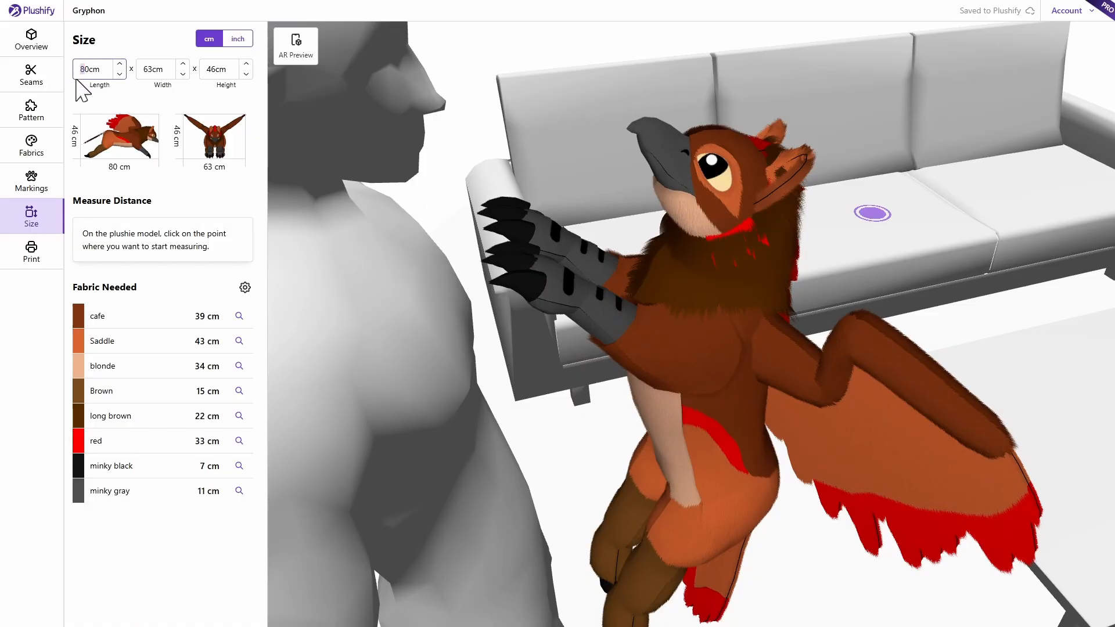
Try a plush length of 20 cm and inspect how the fur looks at that scale in the size and fabric previews
{"action": "type", "text": "2"}
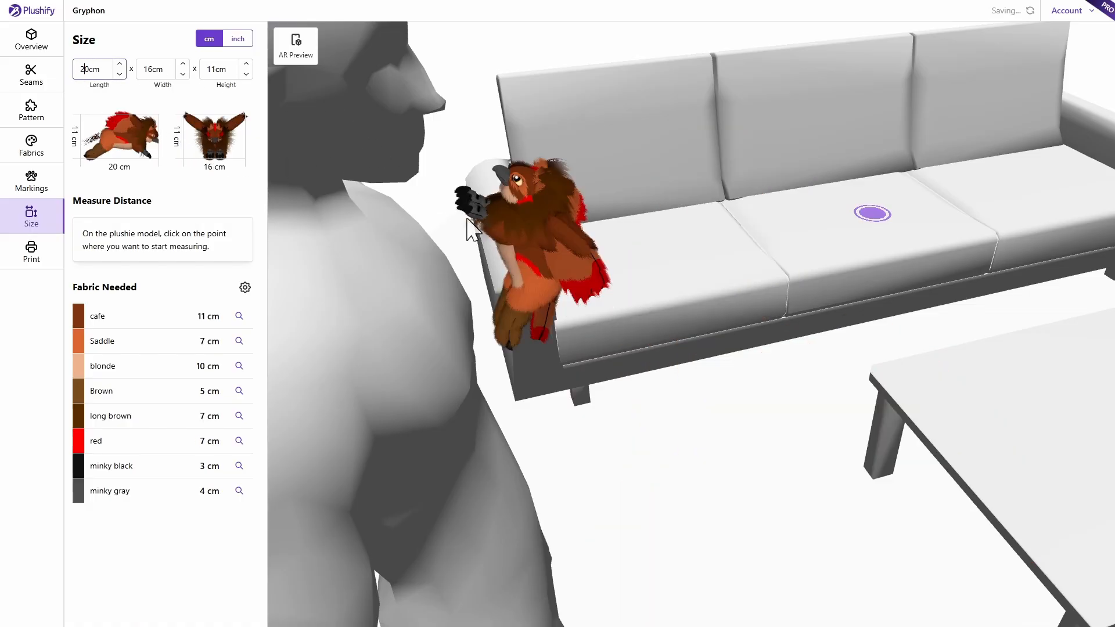
{"action": "scroll", "coordinate": [539, 211], "scroll_direction": "up", "scroll_amount": 5}
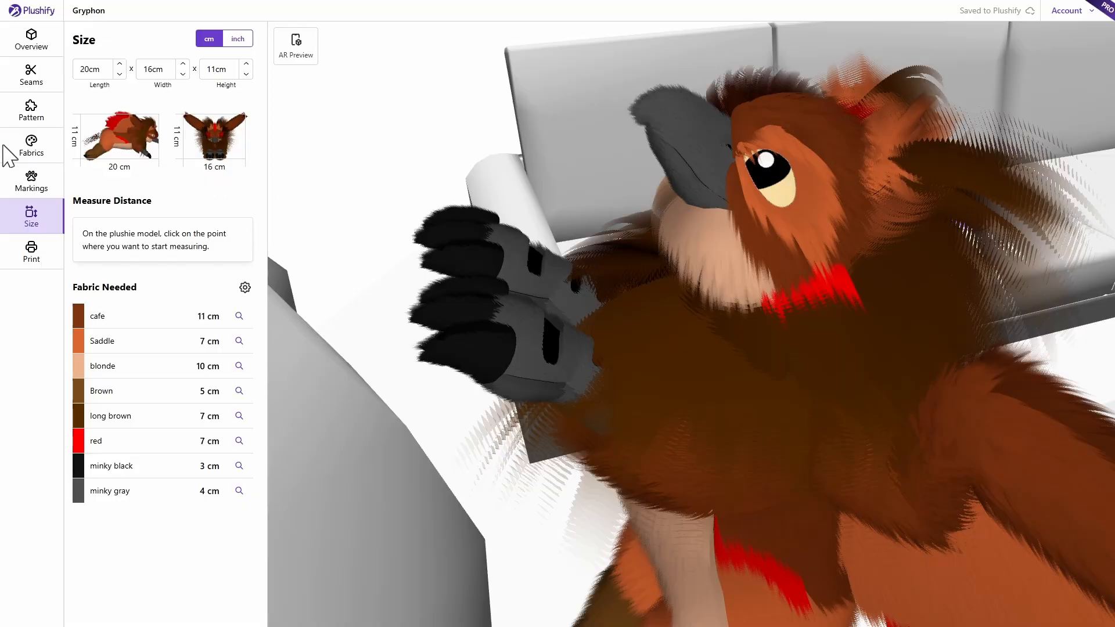
{"action": "left_click", "coordinate": [43, 150]}
{"action": "left_click_drag", "start_coordinate": [667, 249], "coordinate": [689, 267]}
{"action": "scroll", "coordinate": [668, 269], "scroll_direction": "up", "scroll_amount": 4}
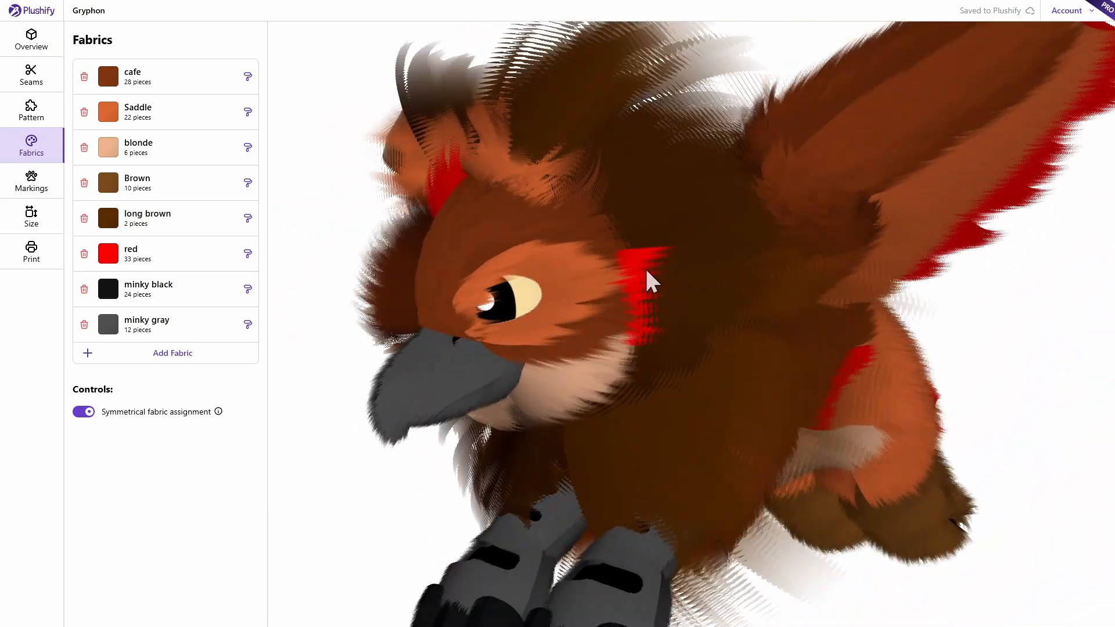
Set the plush's length back to 80 cm, check it in the size preview, and open the project overview
{"action": "left_click", "coordinate": [36, 216]}
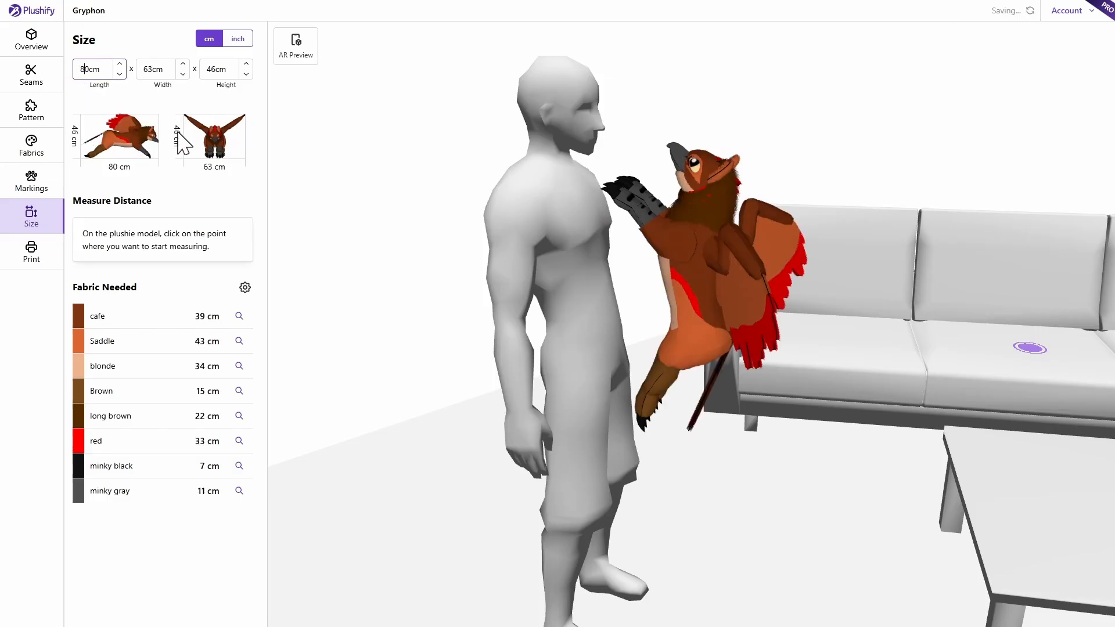
{"action": "scroll", "coordinate": [569, 268], "scroll_direction": "up", "scroll_amount": 3}
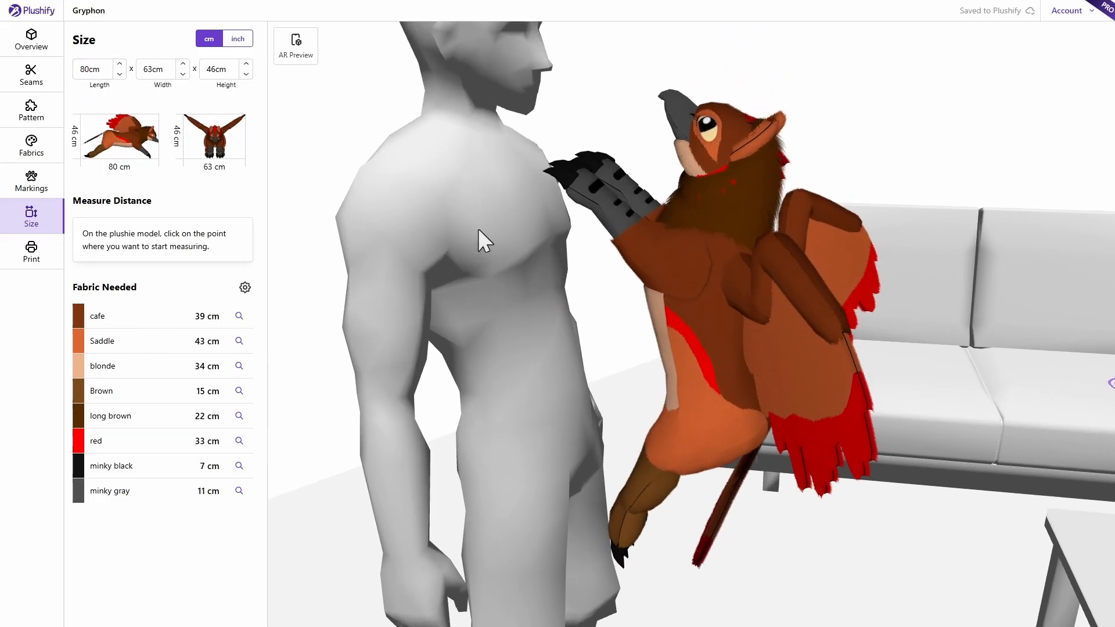
{"action": "left_click", "coordinate": [52, 51]}
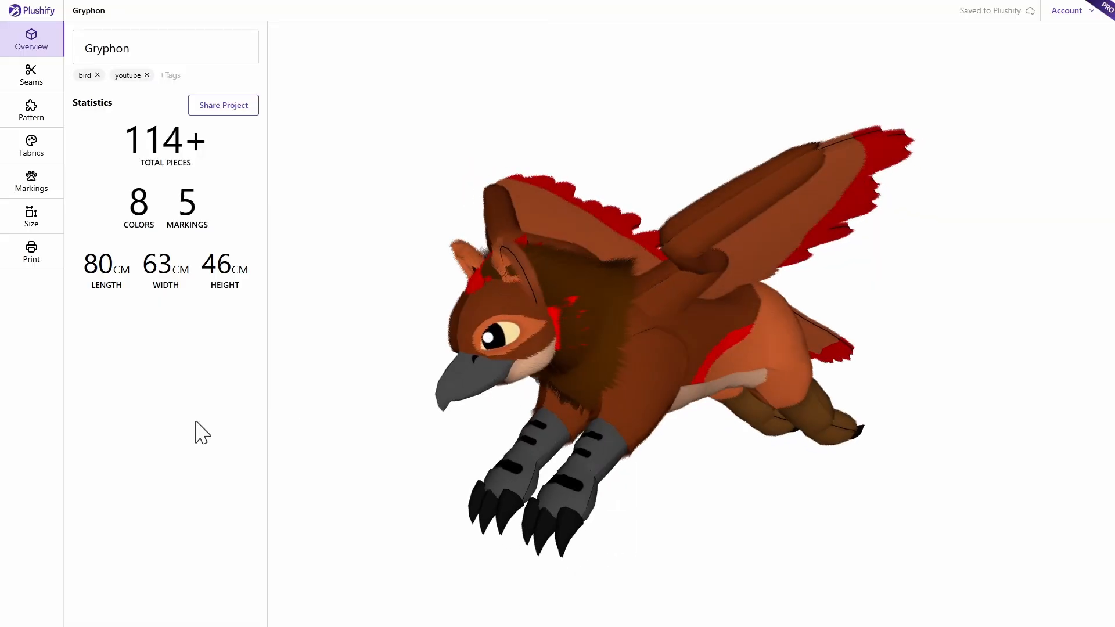